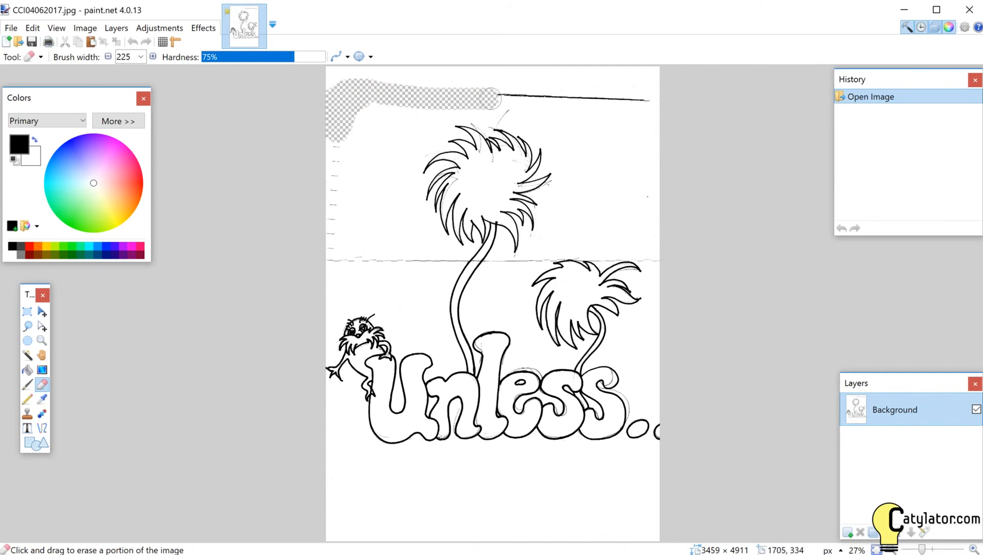
- Erase the stray horizontal line above the trees, the marks along the left edge and the fold line across the scanned drawing
left_click_drag(533, 98, 495, 113)
mouse_move(329, 158)
left_mouse_down()
mouse_move(344, 177)
mouse_move(356, 170)
mouse_move(325, 183)
mouse_move(330, 145)
mouse_move(334, 259)
mouse_move(438, 259)
left_mouse_up()
left_click_drag(504, 271, 527, 266)
left_click_drag(659, 258, 648, 255)
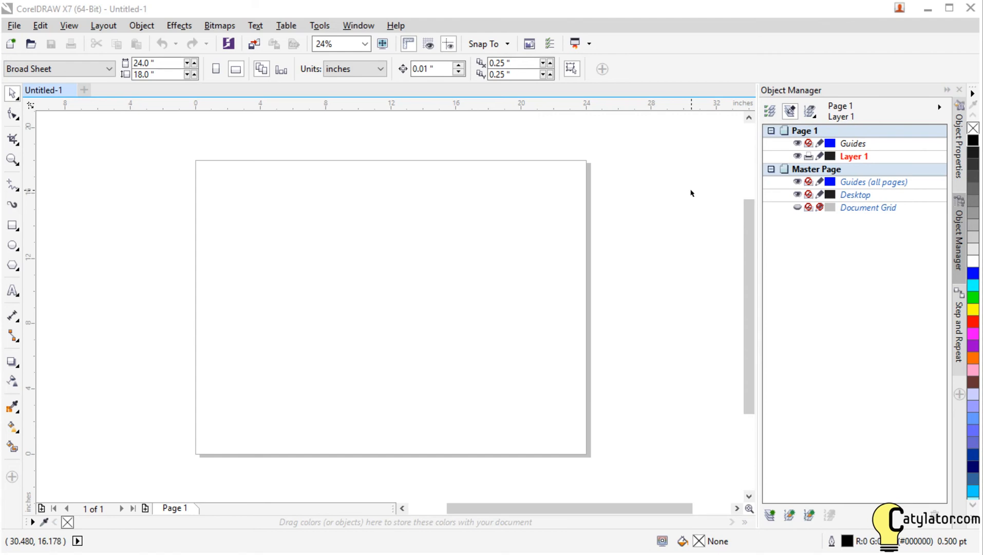
- Switch to CorelDRAW, import Lorax.jpg from the Downloads folder and place it on the page at its original size
left_click(14, 25)
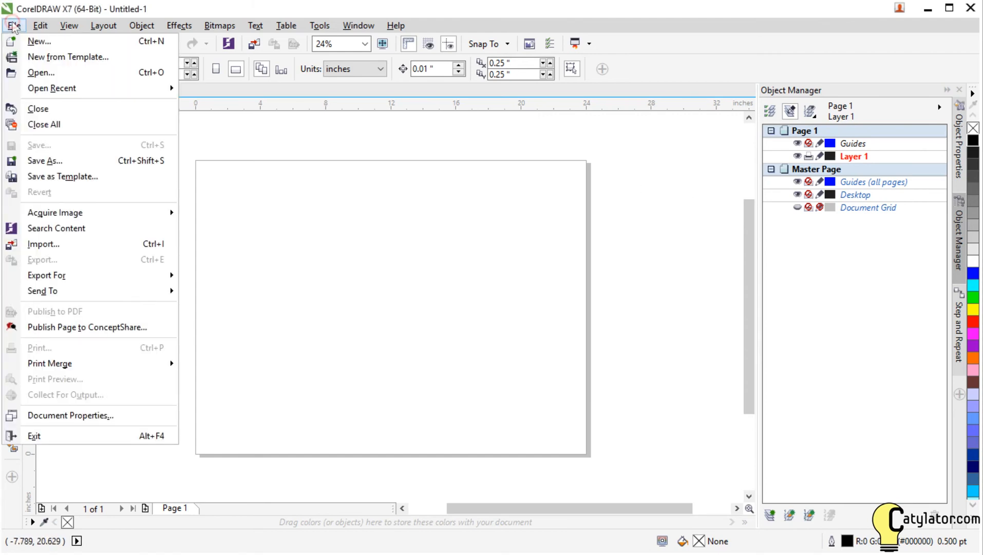
left_click(59, 244)
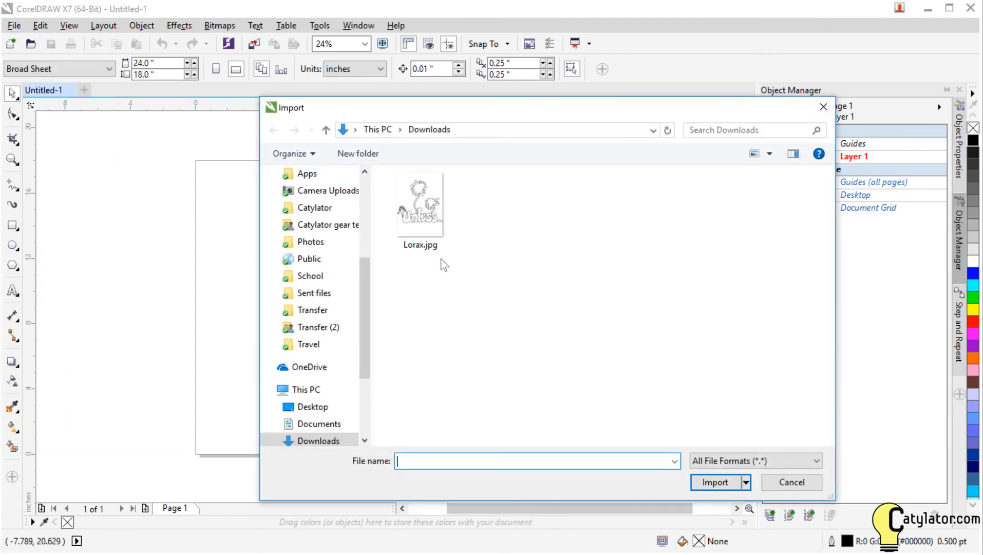
left_click(452, 235)
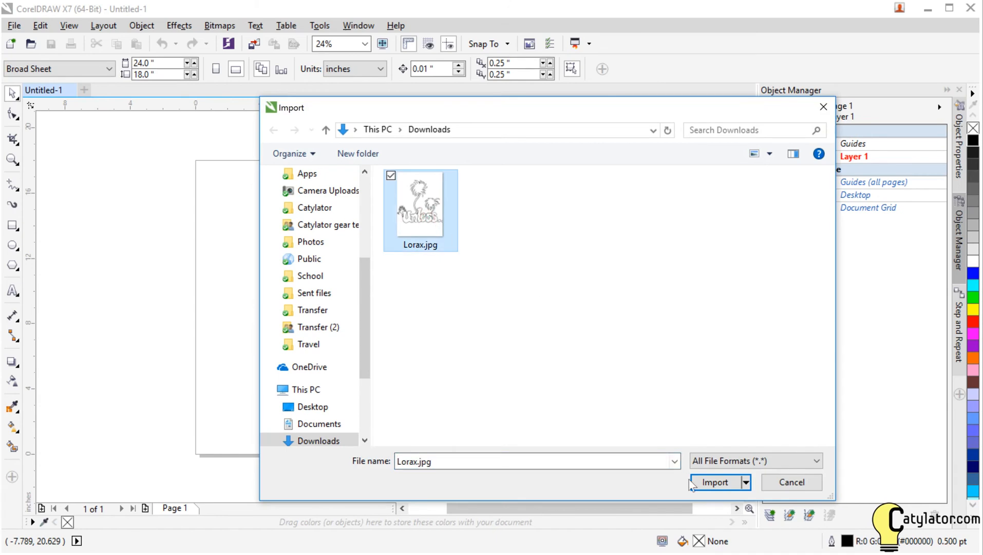
left_click(711, 481)
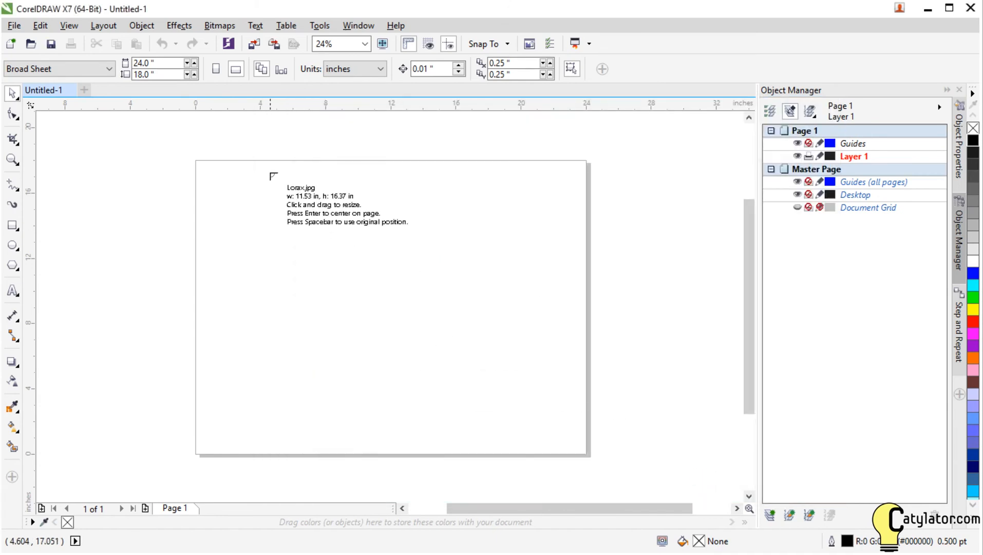
left_click(265, 168)
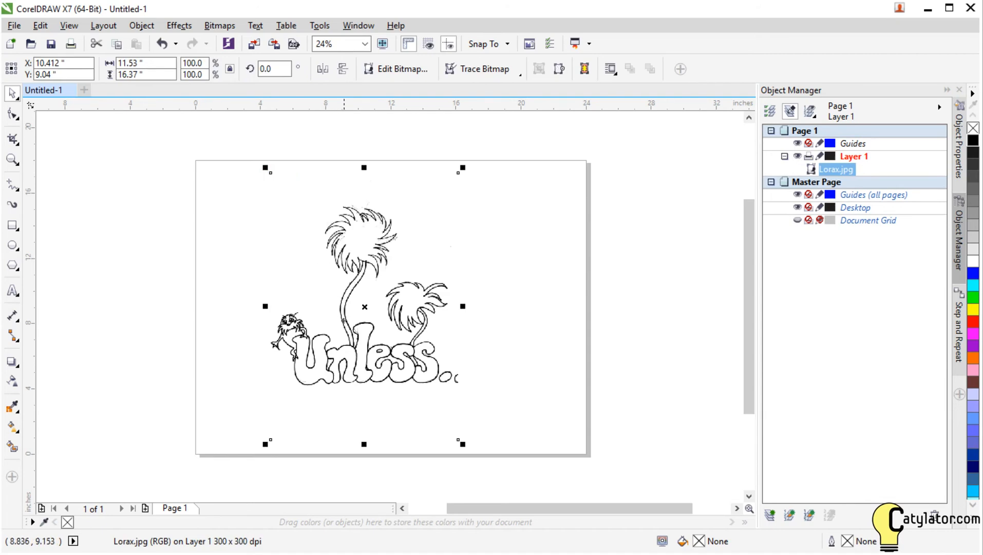
- Start an Outline Trace of the imported bitmap as Line Art, allowing the bitmap to be reduced
scroll(344, 322, "left", 1)
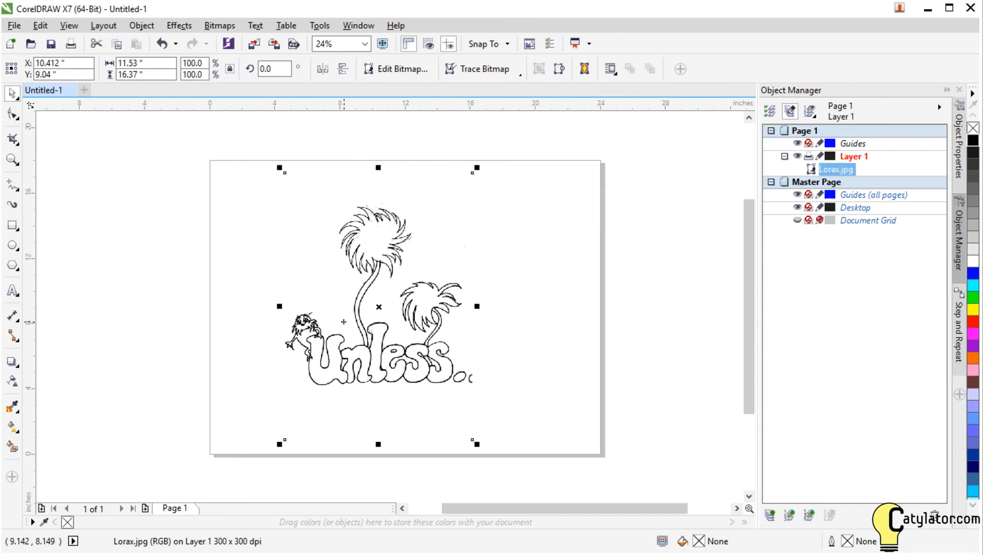
scroll(343, 322, "up", 2)
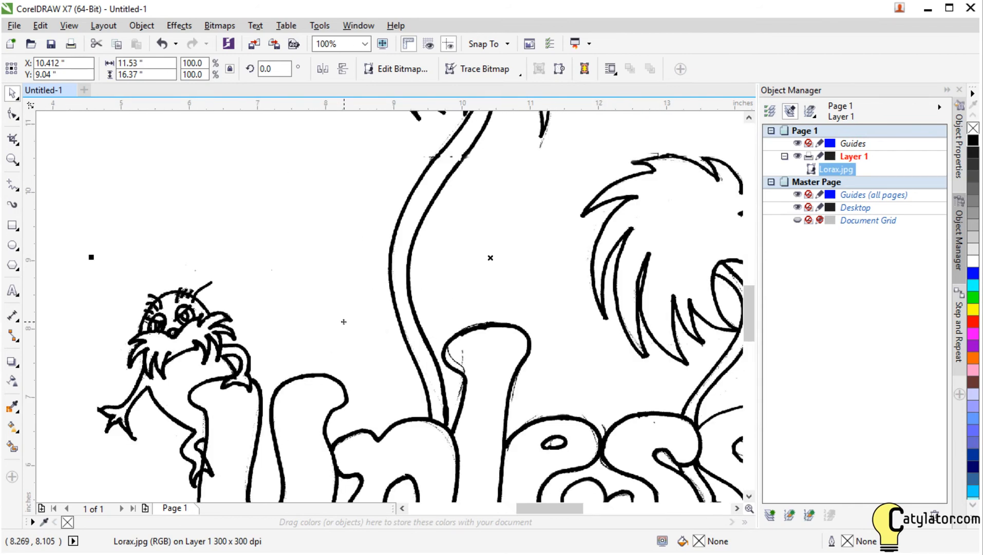
scroll(485, 302, "down", 1)
scroll(485, 302, "down", 1)
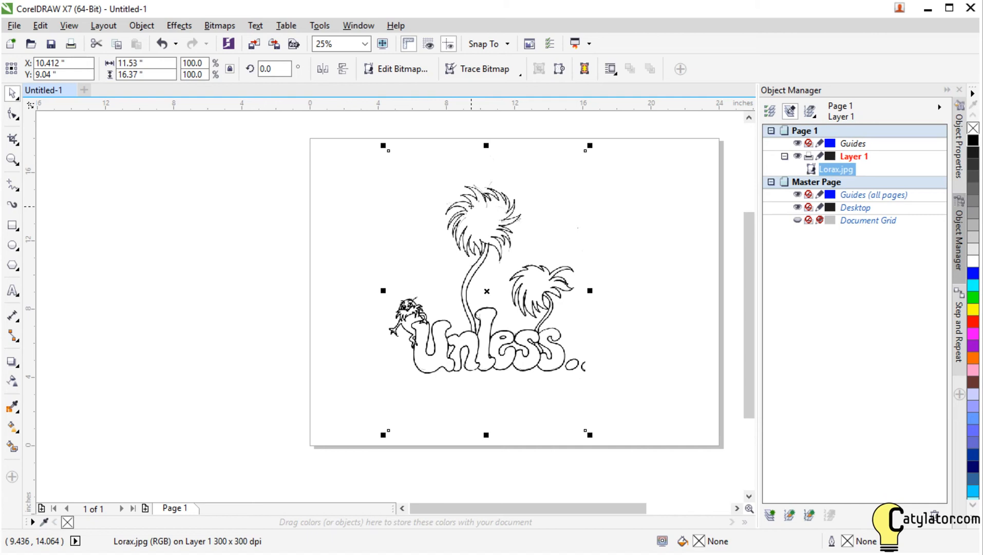
left_click(213, 27)
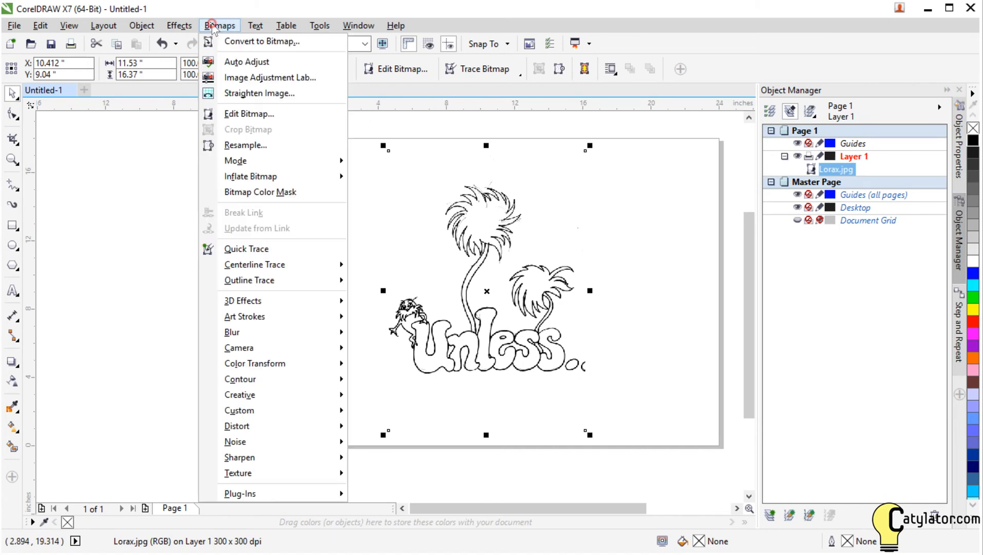
mouse_move(252, 284)
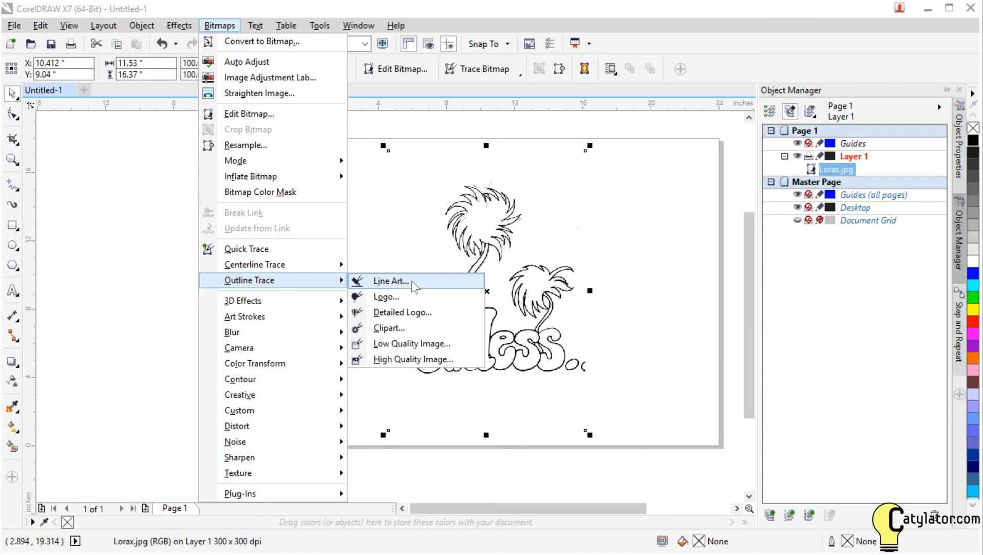
left_click(412, 281)
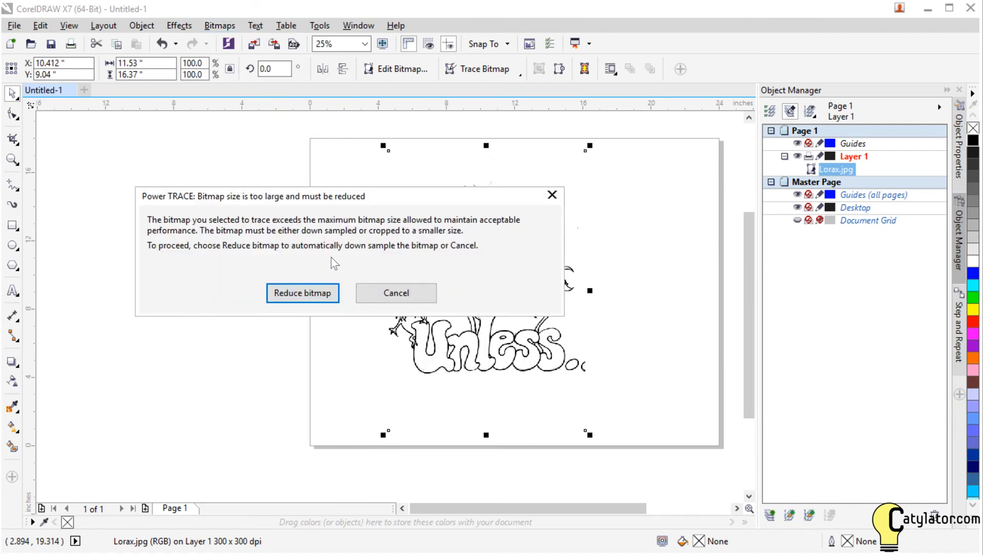
left_click(310, 297)
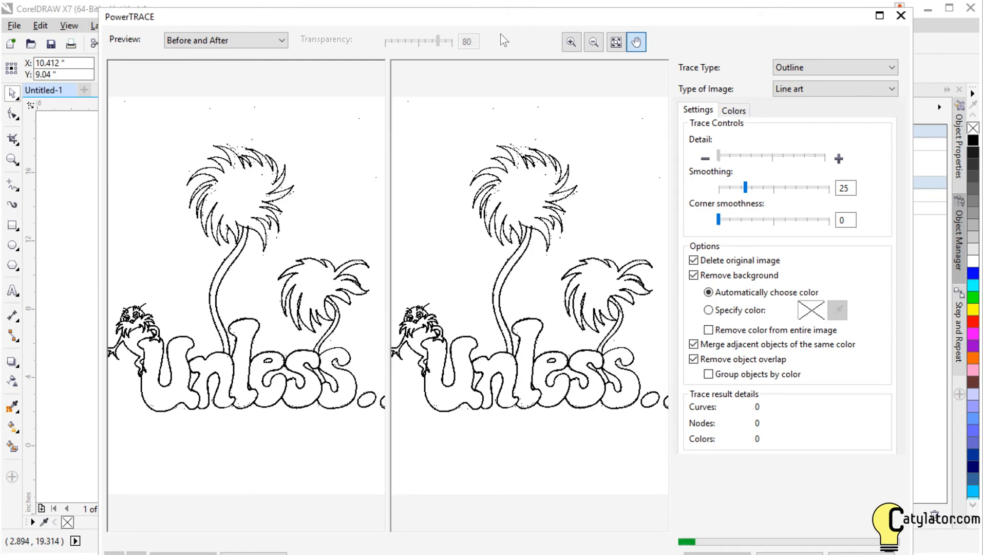
- Set the trace to remove the background color from the entire image and apply it
left_click_drag(497, 18, 483, 11)
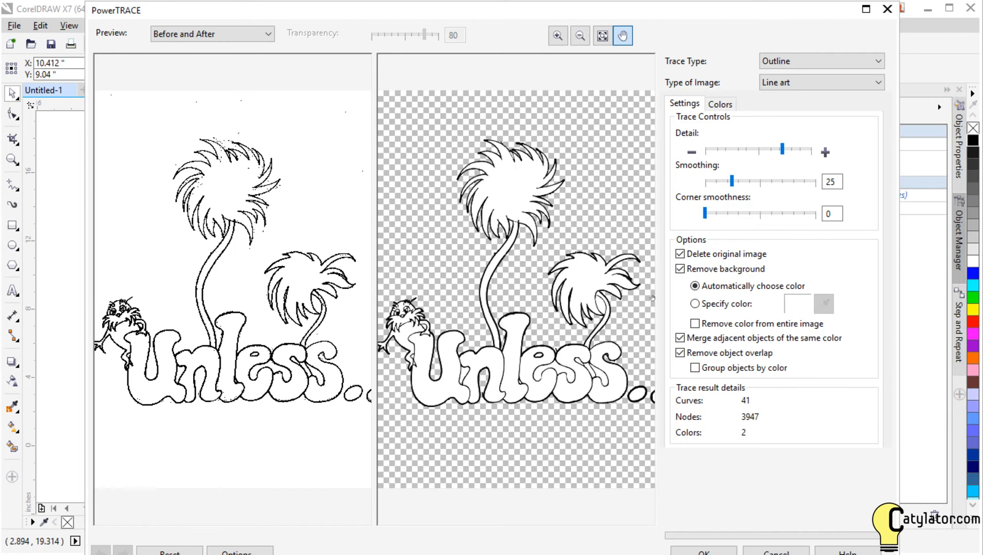
left_click(696, 323)
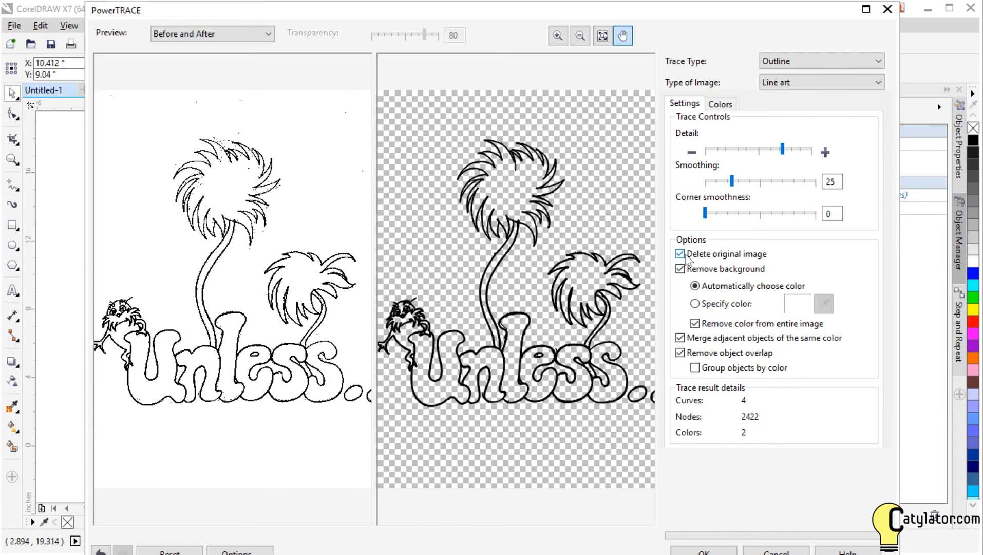
left_click(702, 550)
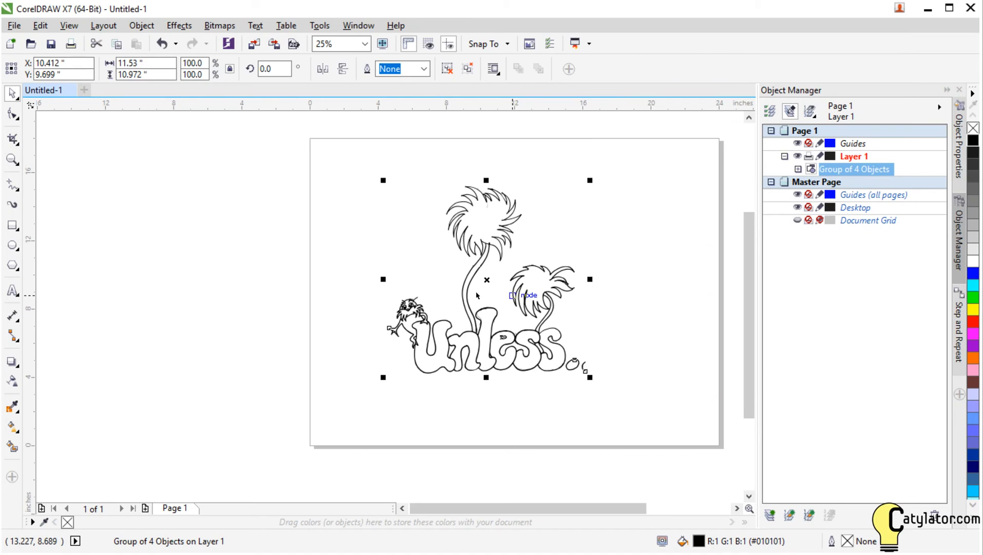
- Expand the traced group in the object list, ungroup it into separate curves and deselect them
left_click(798, 169)
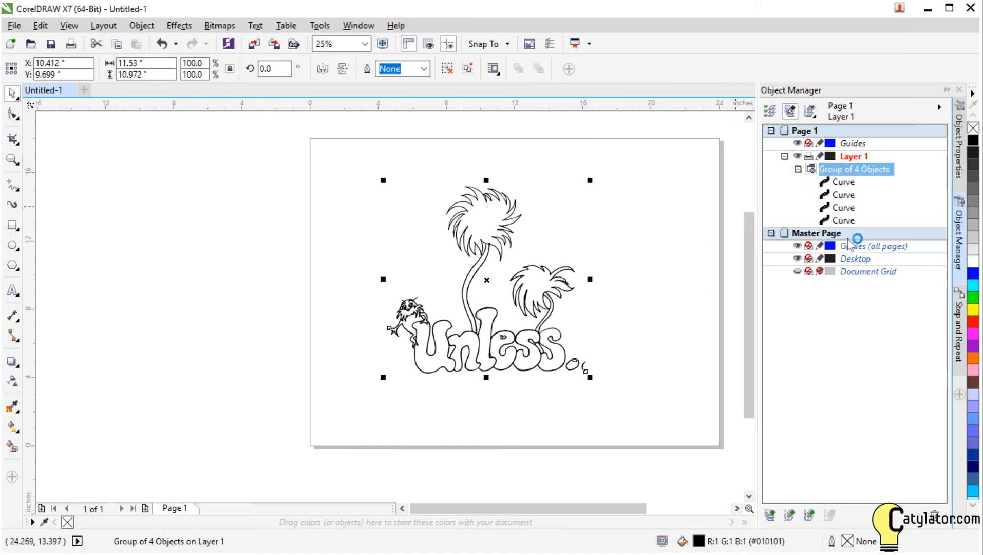
right_click(842, 174)
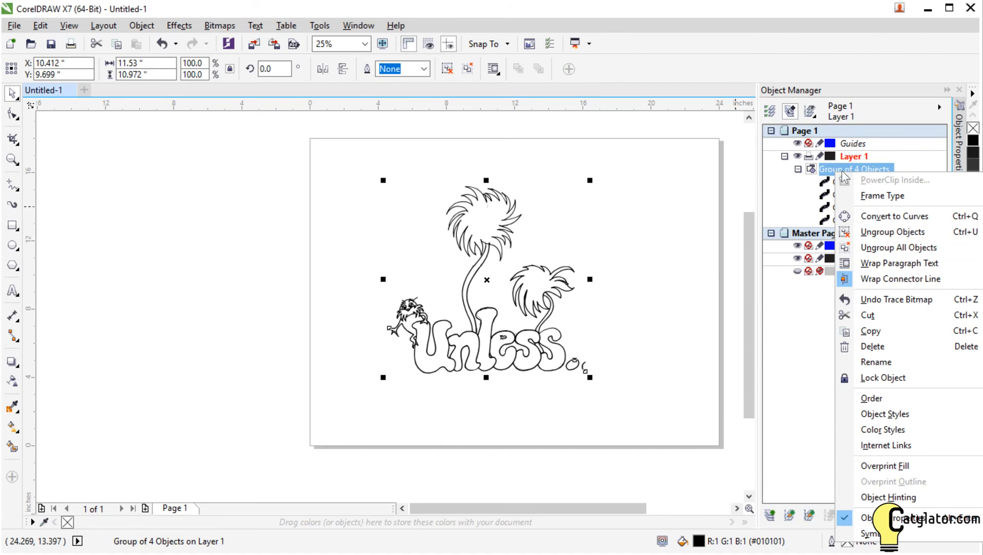
left_click(868, 232)
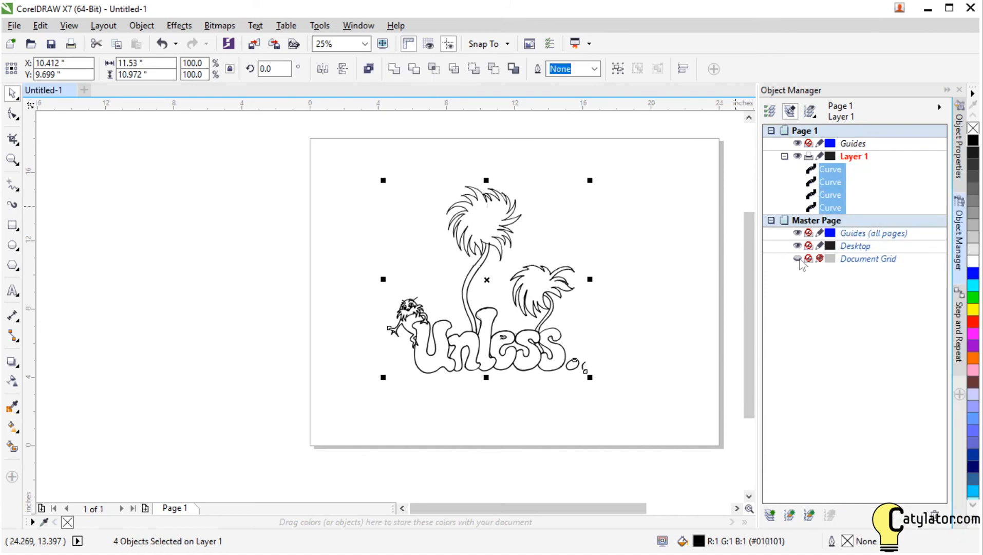
left_click(671, 292)
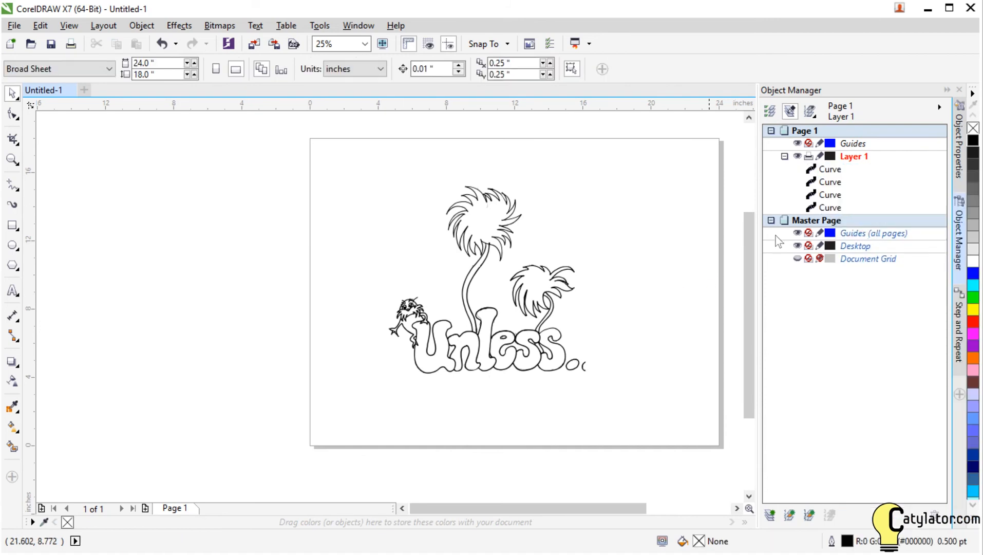
- Identify the curve of the cut-off second dot after "Unless" among the traced curves and delete it
left_click(824, 169)
left_click(825, 180)
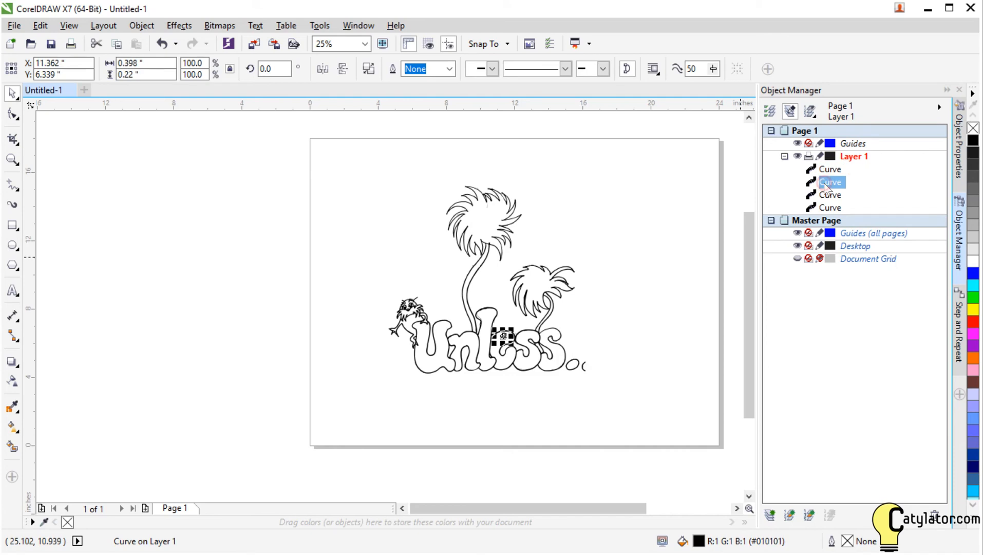
left_click(825, 196)
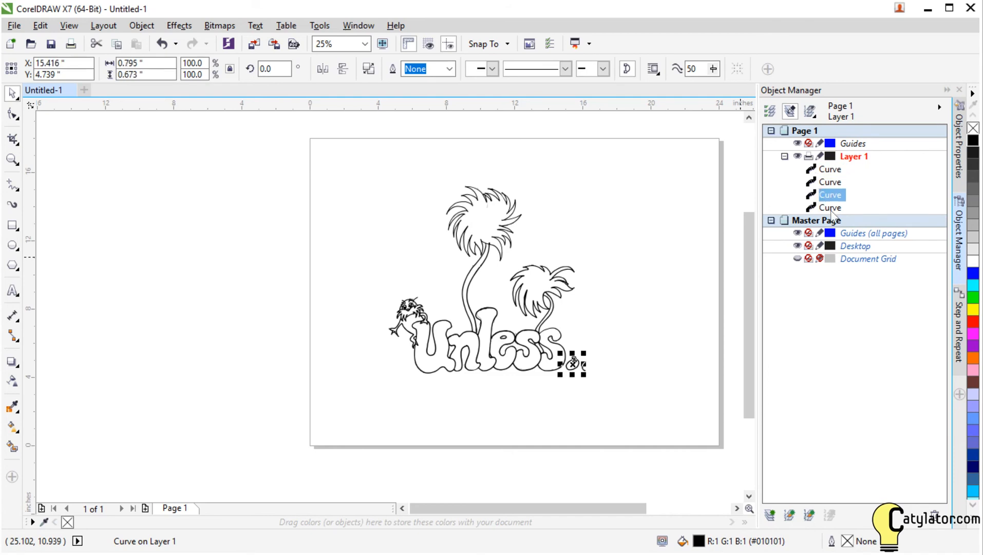
left_click(832, 208)
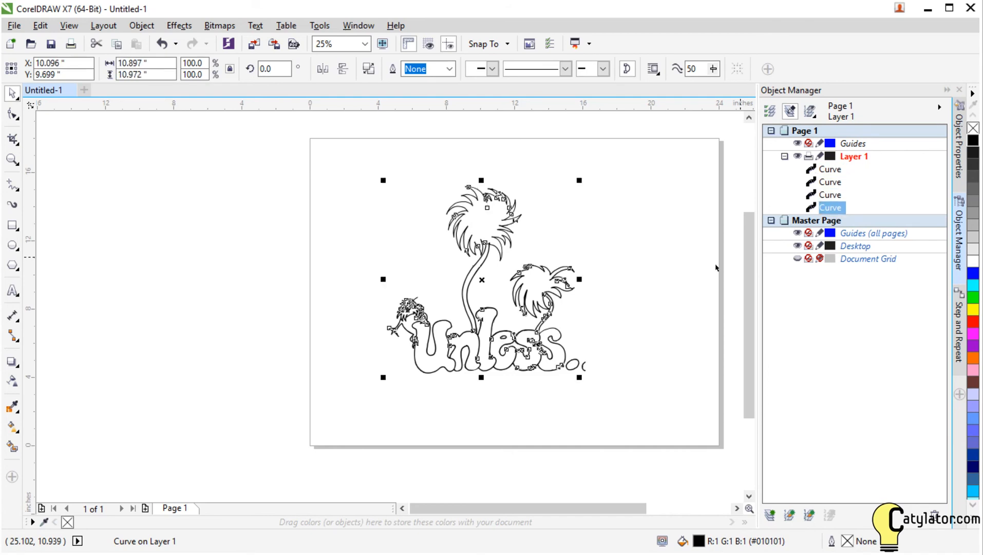
left_click(832, 169)
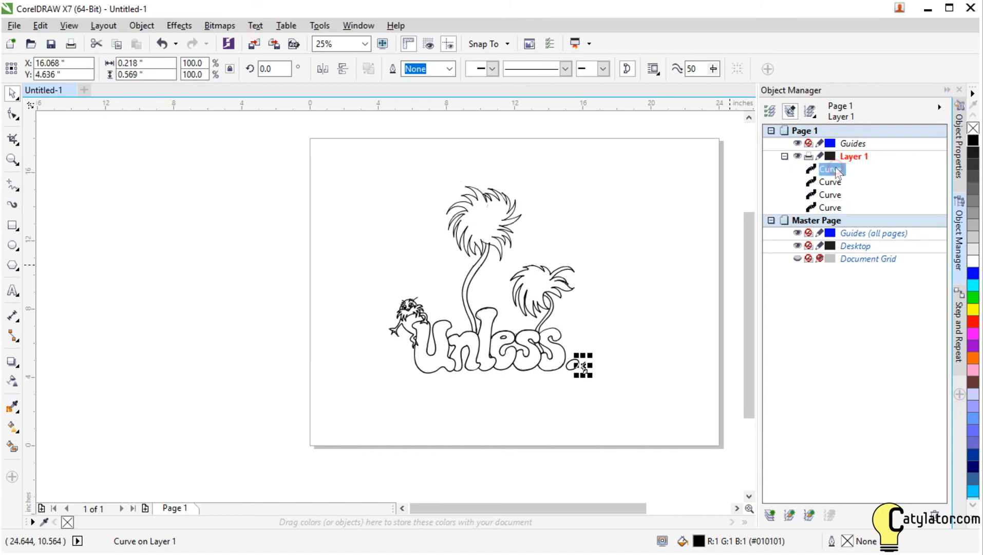
scroll(579, 377, "up", 2)
scroll(636, 297, "up", 1)
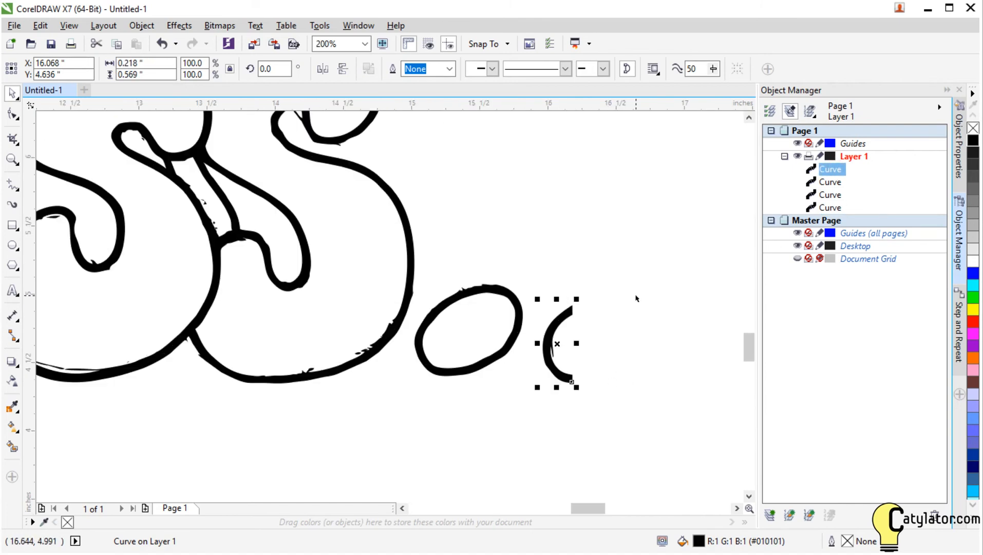
scroll(593, 387, "up", 1)
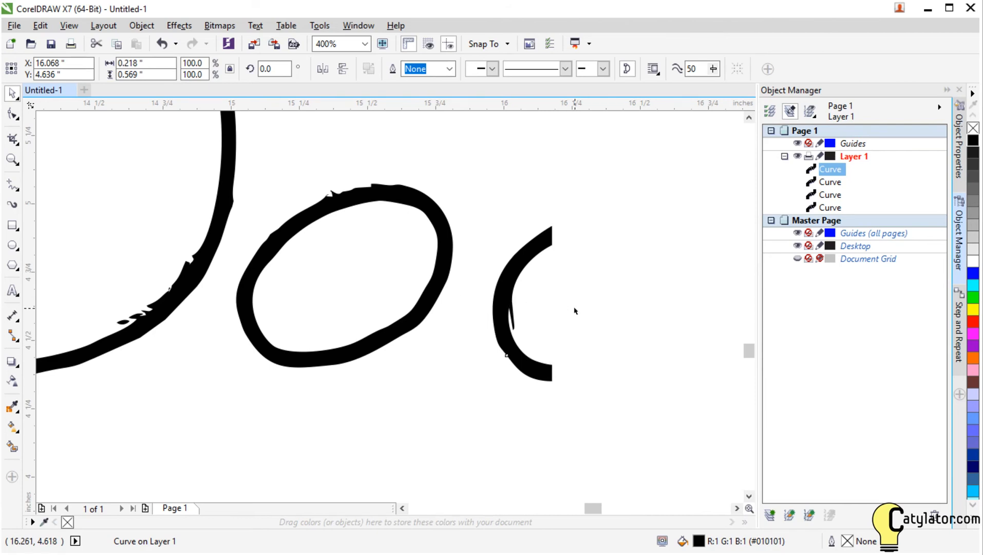
key("Delete")
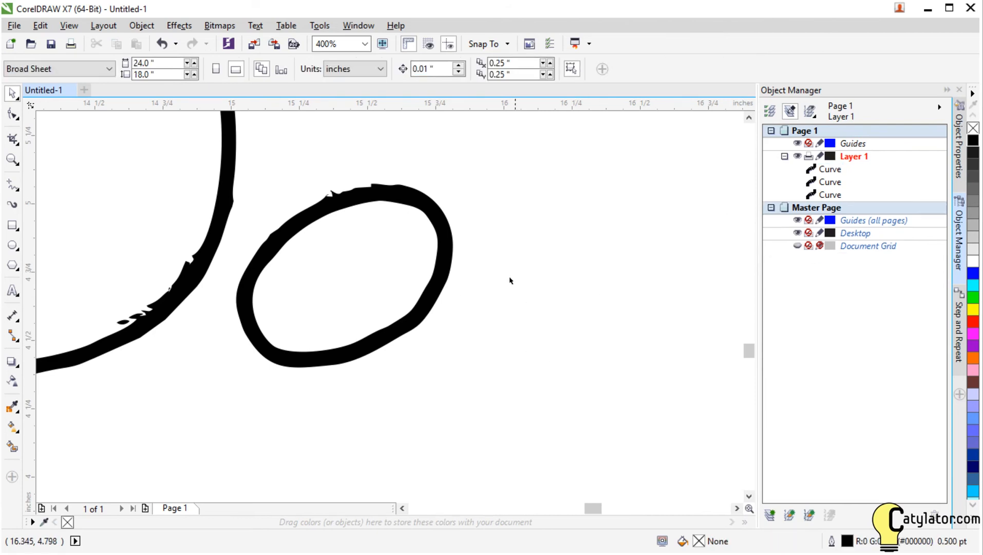
- Examine which part of the drawing each of the three remaining curves covers
left_click(825, 171)
scroll(483, 271, "down", 1)
scroll(300, 280, "down", 1)
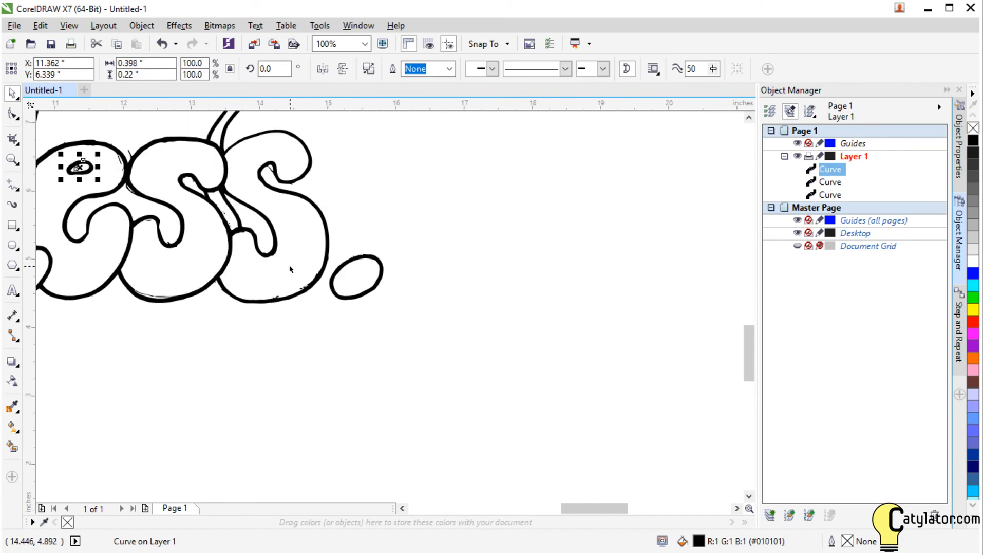
left_click(403, 508)
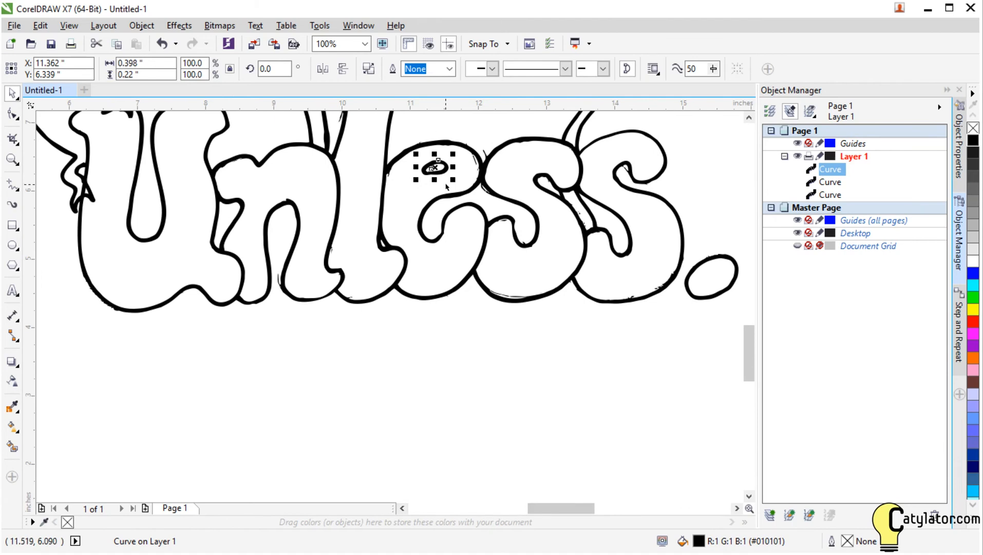
left_click_drag(749, 357, 750, 330)
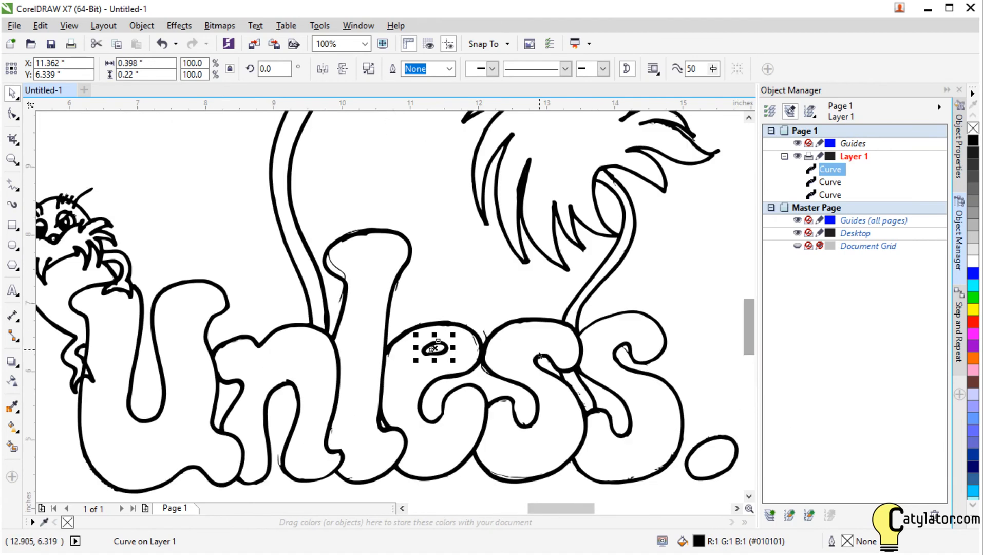
scroll(462, 349, "down", 2)
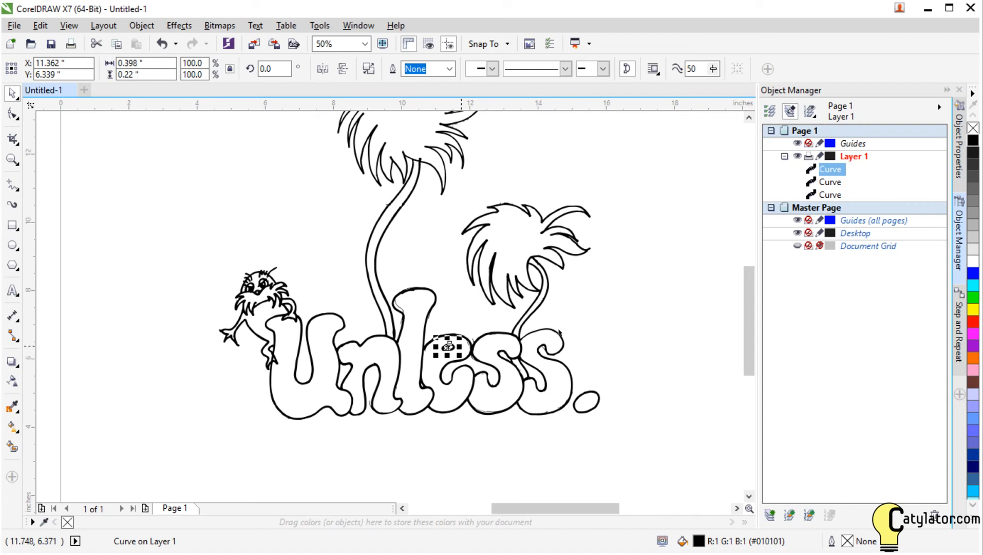
left_click(830, 182)
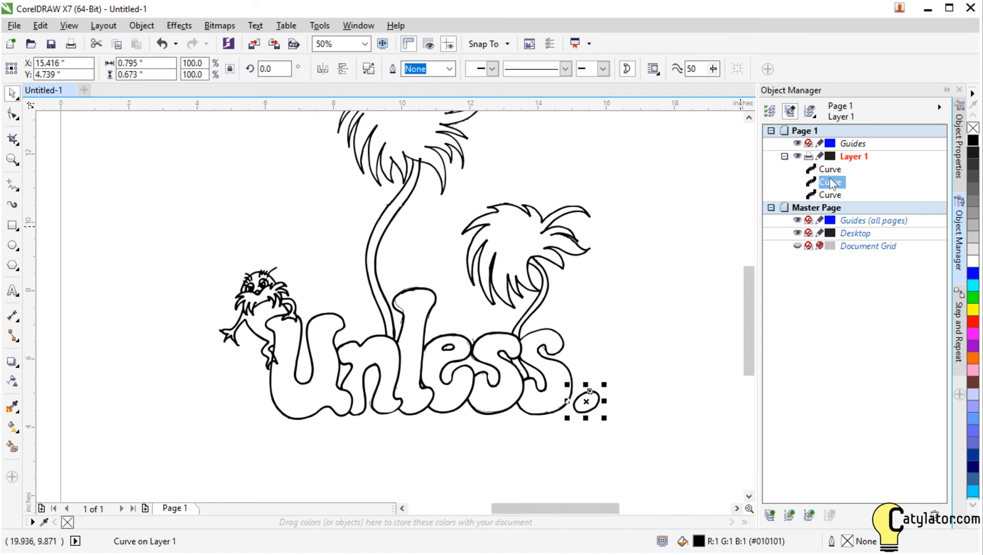
left_click(831, 194)
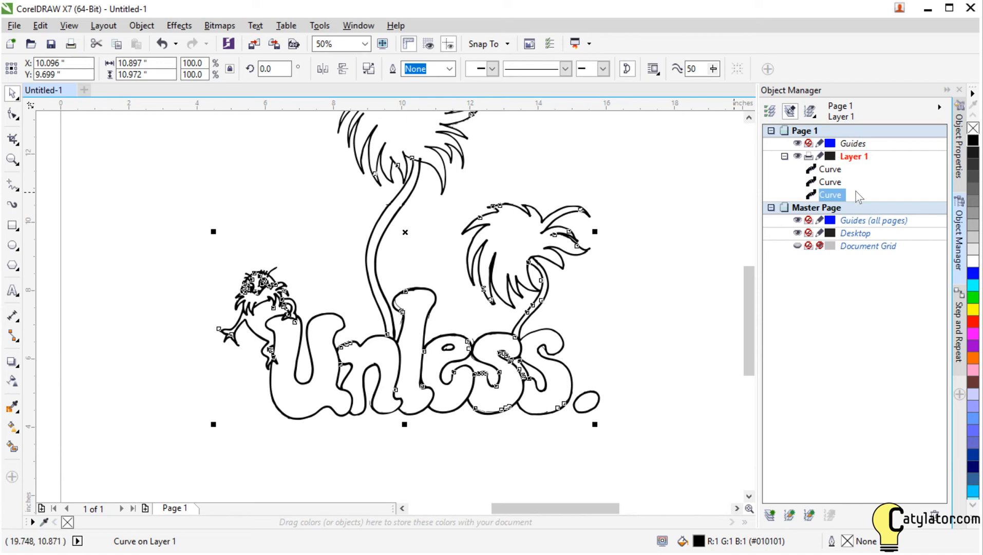
- Select all three traced curves and give them a Hairline outline
left_click(832, 169)
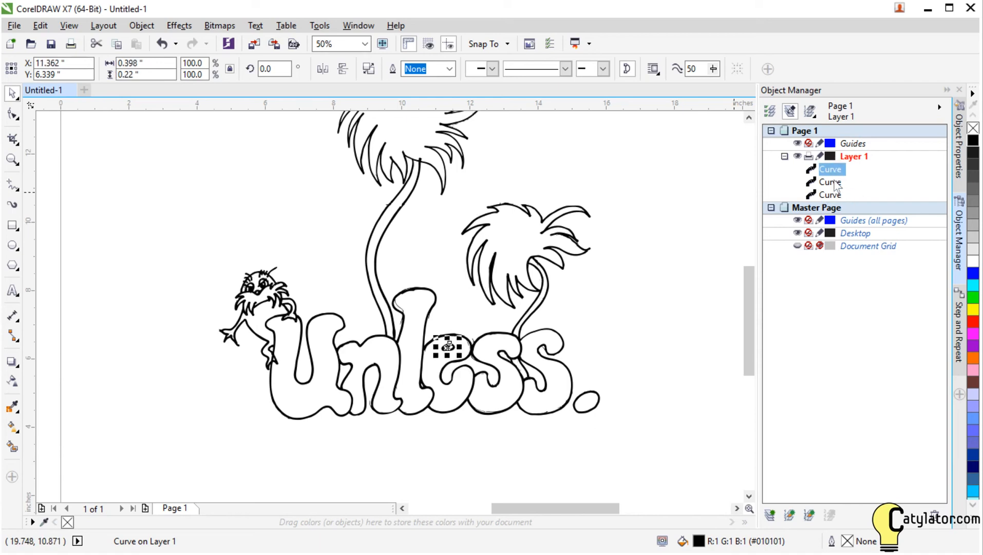
left_click(831, 196, "shift")
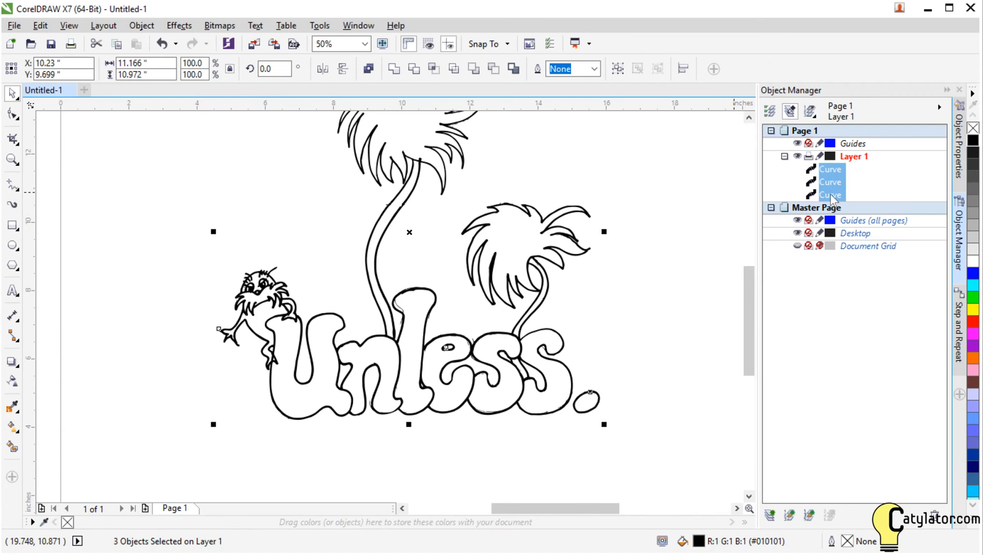
left_click(961, 153)
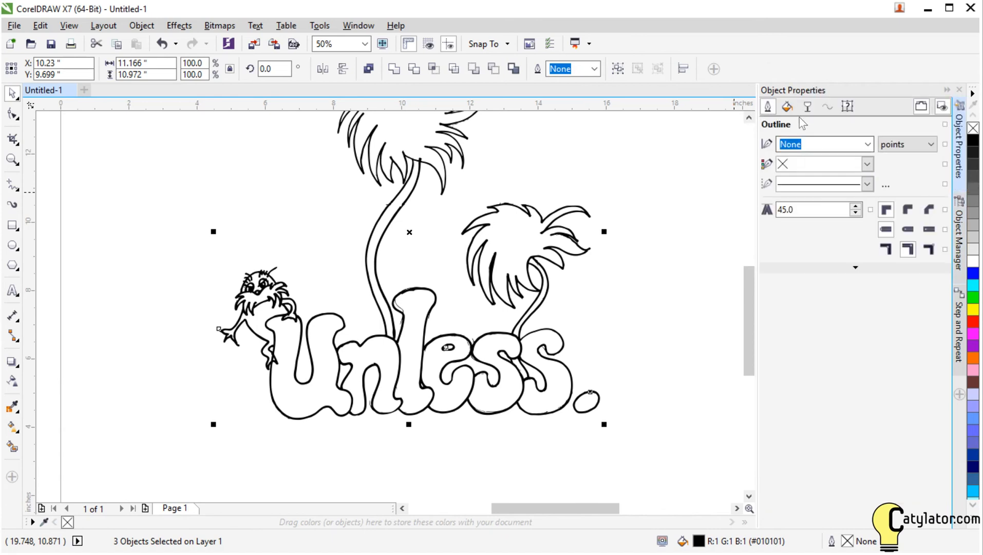
left_click(868, 145)
left_click(787, 167)
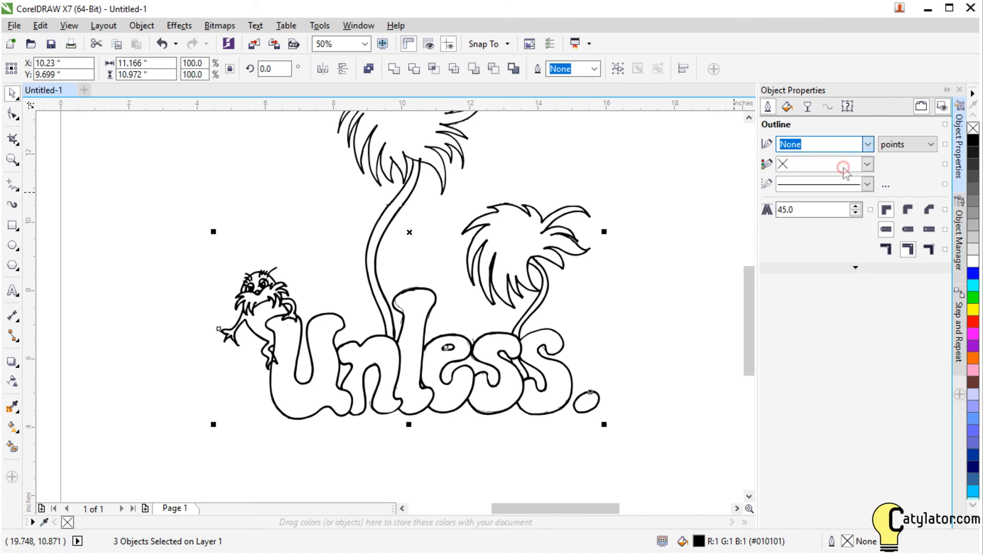
- Remove the fill from all three curves and deselect them
left_click(787, 107)
left_click(770, 145)
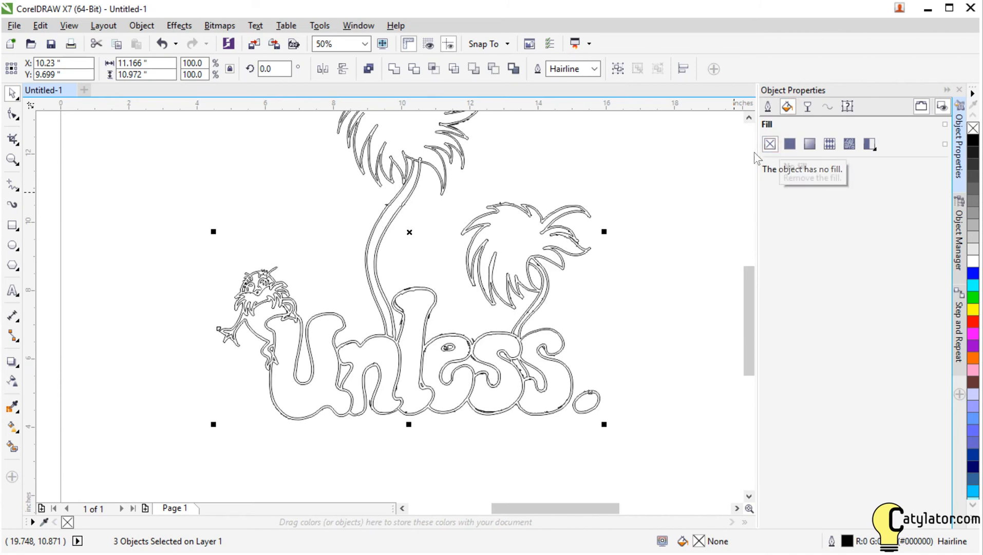
left_click(604, 288)
- Break the curve of the dot after "Unless" apart into separate inner and outer outlines
scroll(369, 264, "up", 3)
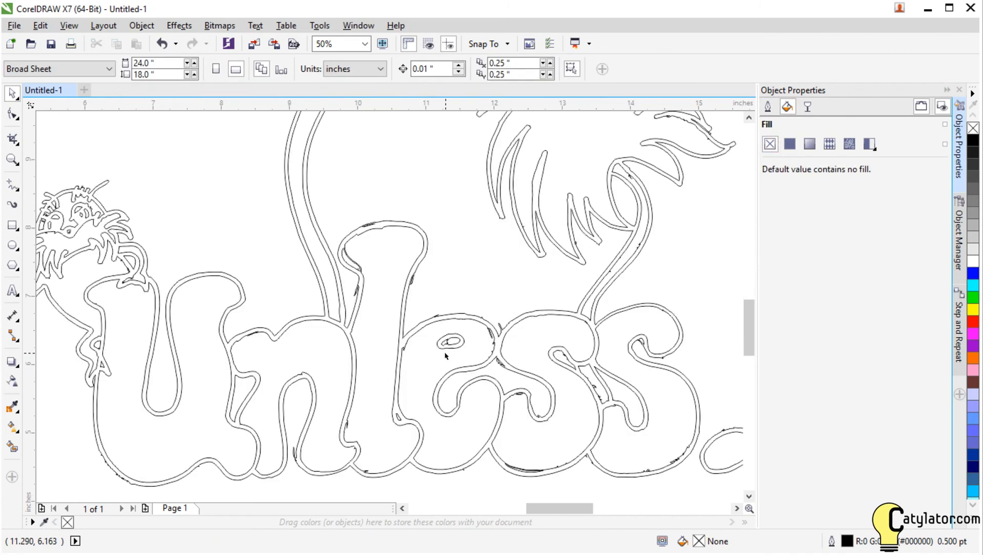
scroll(370, 264, "down", 3)
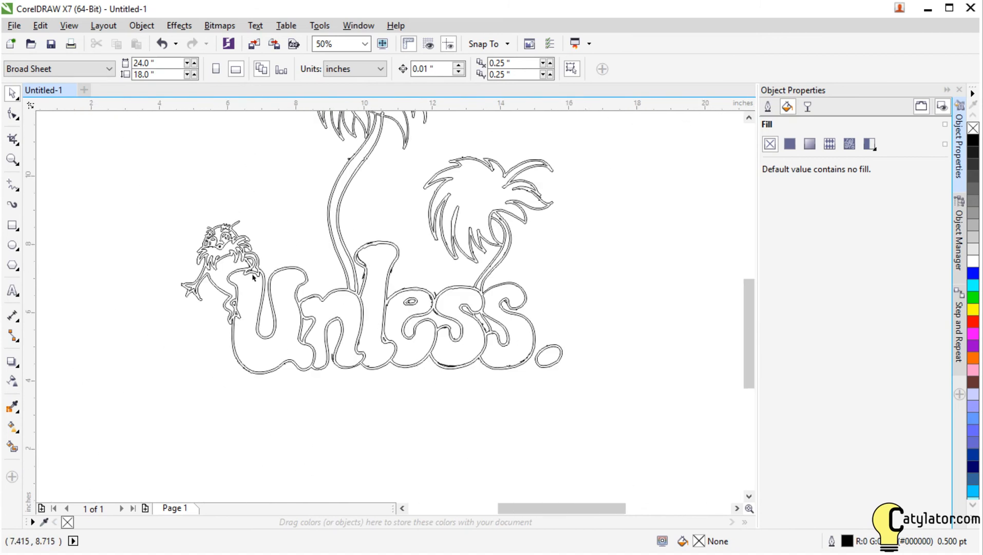
scroll(201, 247, "up", 2)
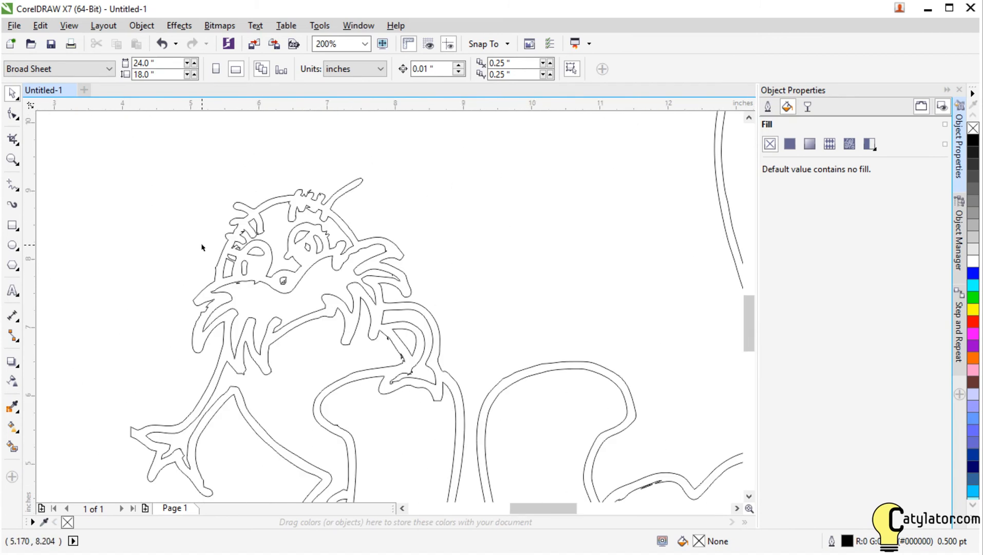
scroll(202, 247, "down", 2)
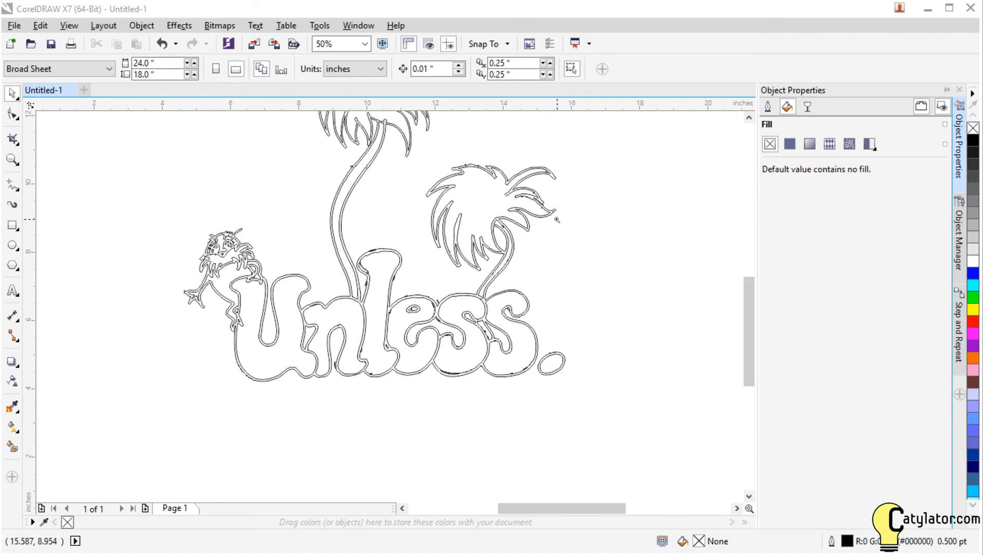
left_click(563, 381)
left_click(365, 277)
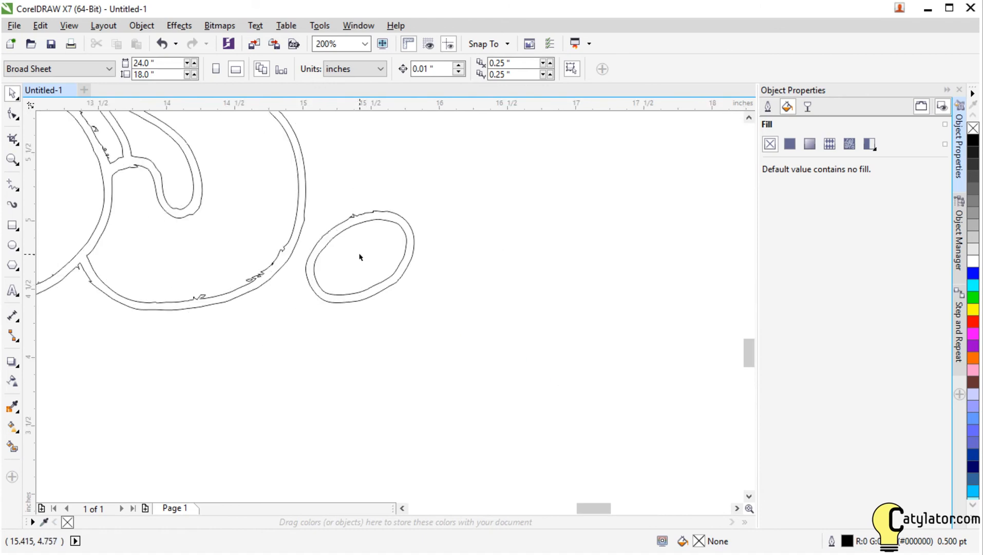
left_click(360, 257)
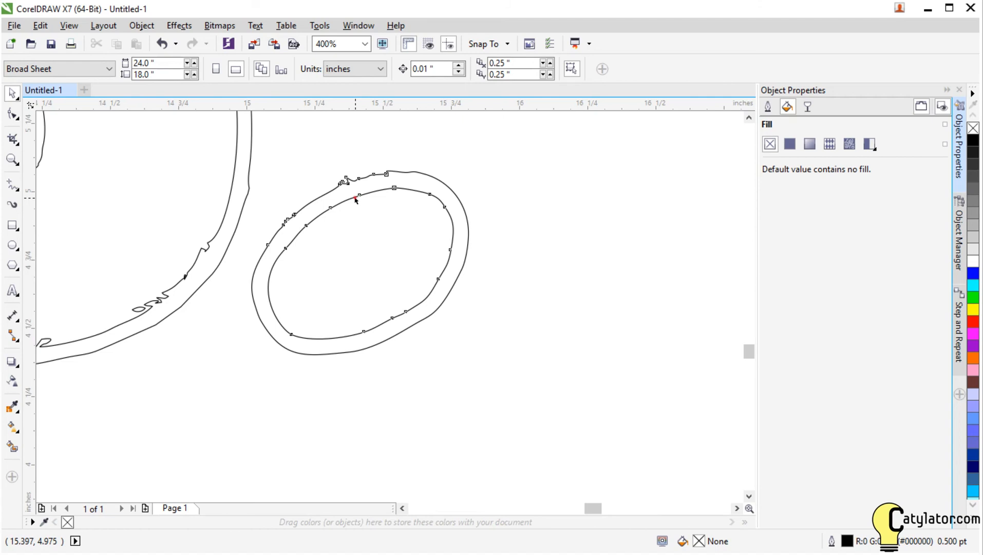
left_click(356, 200)
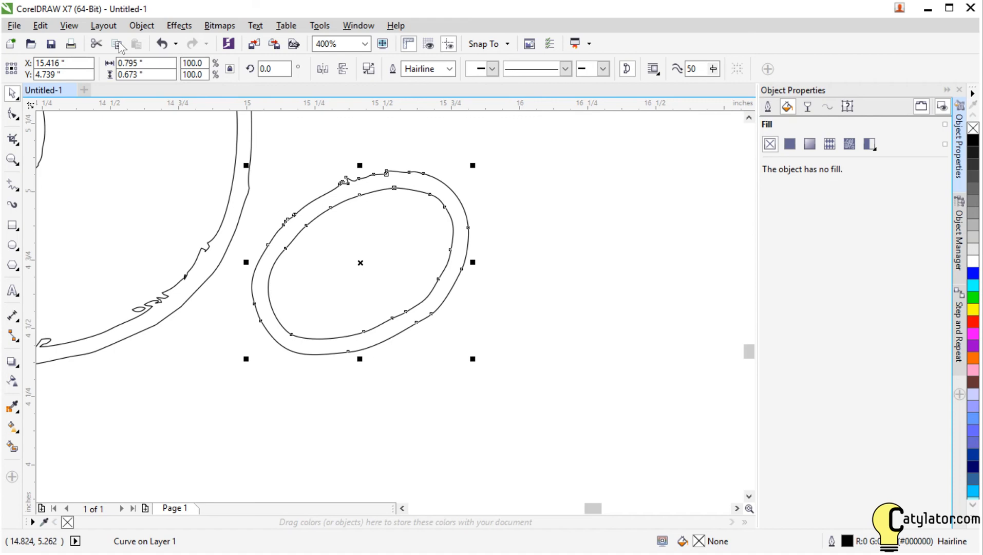
left_click(140, 30)
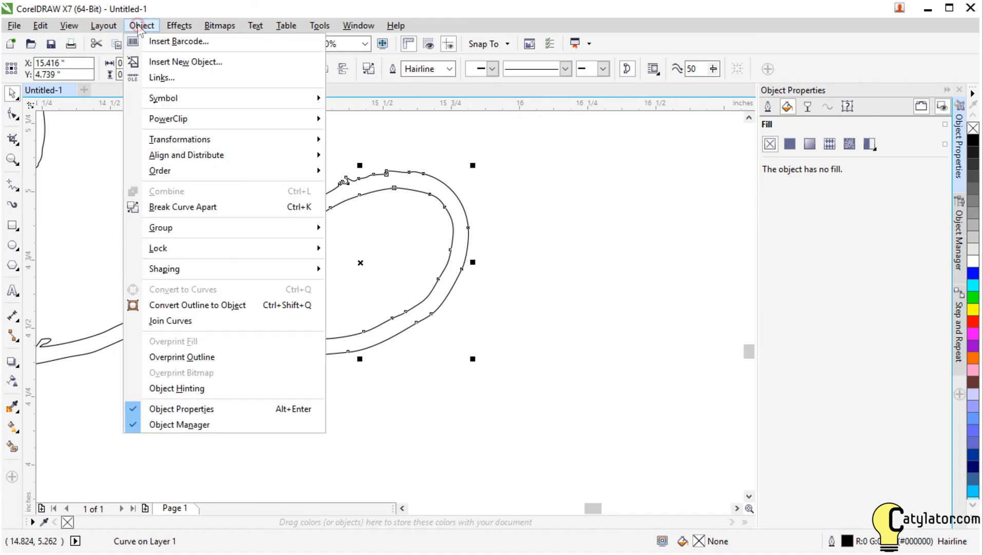
left_click(175, 207)
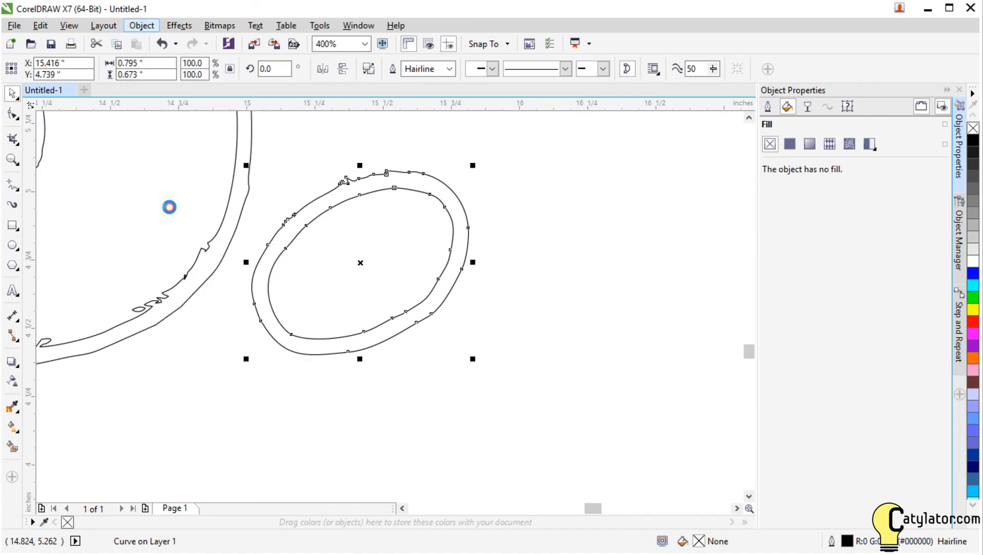
left_click(167, 211)
- Delete the inner outline of the dot, keeping only its outer outline
left_click(304, 214)
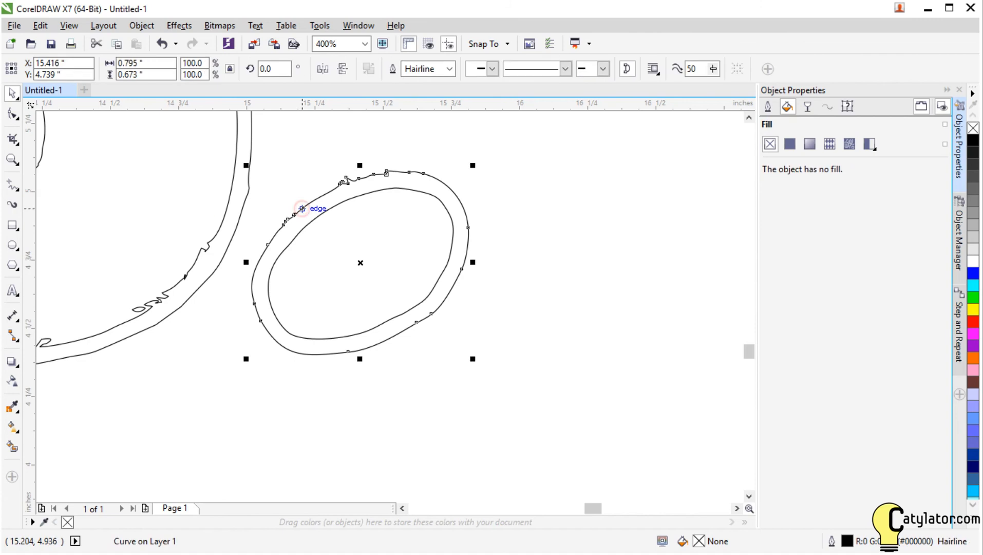
left_click(305, 226)
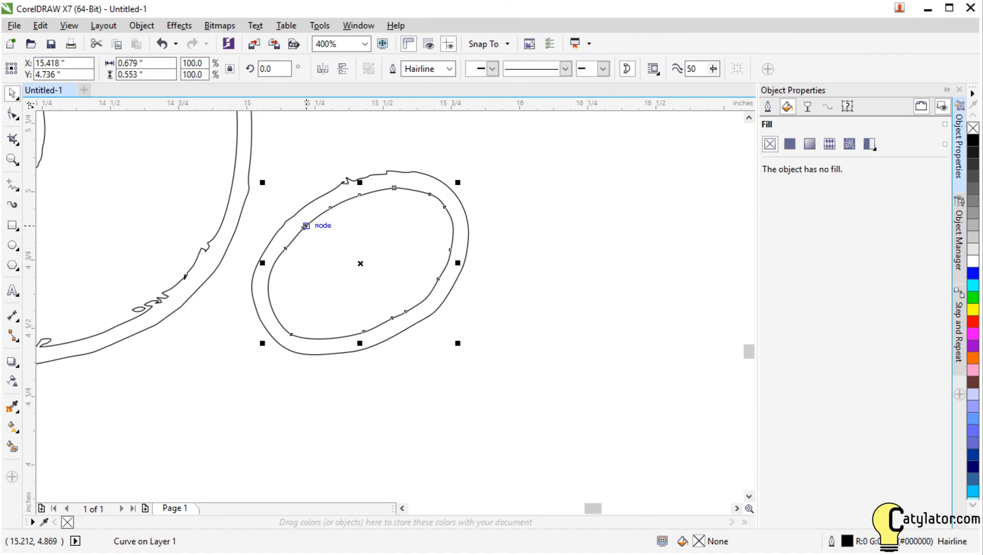
key("Delete")
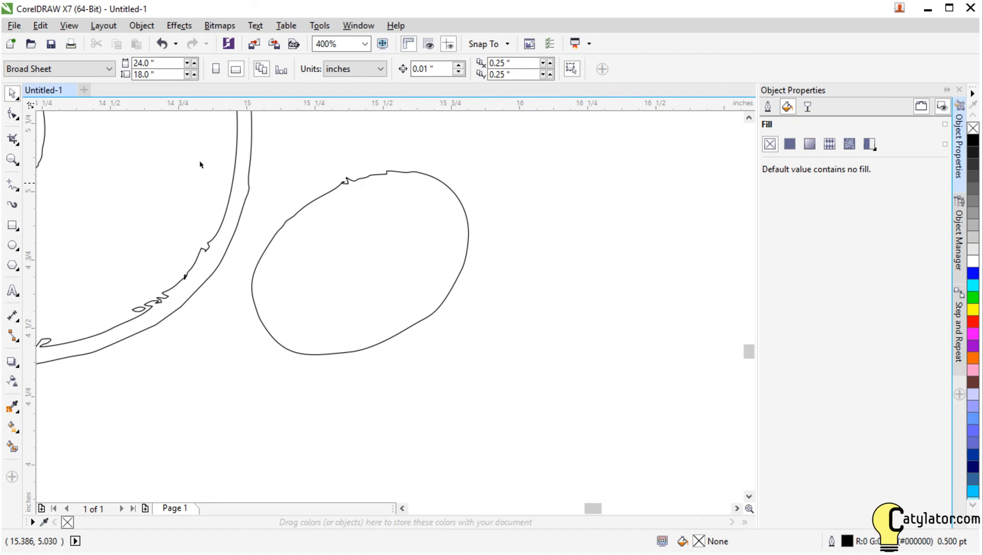
- Smooth the jagged parts of the dot's outer outline with the Smooth tool at a 0.2 inch nib size
left_click(17, 119)
left_click(69, 117)
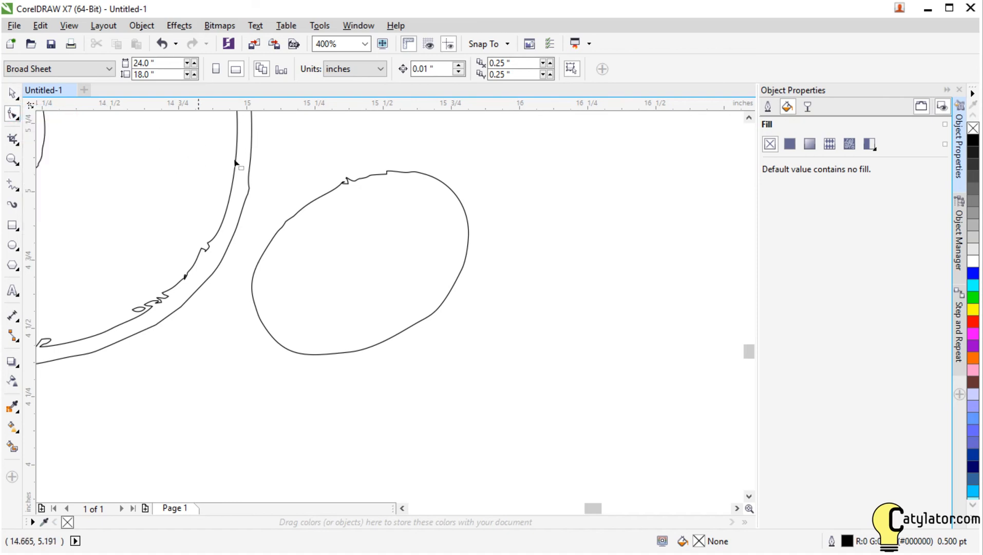
left_click(330, 191)
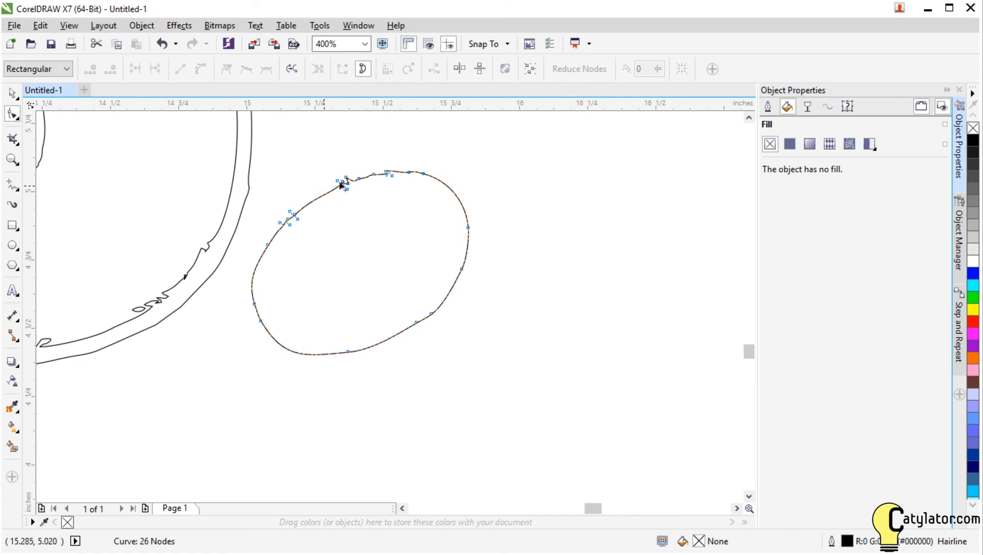
left_click(422, 172)
left_click(413, 217)
left_click(15, 115)
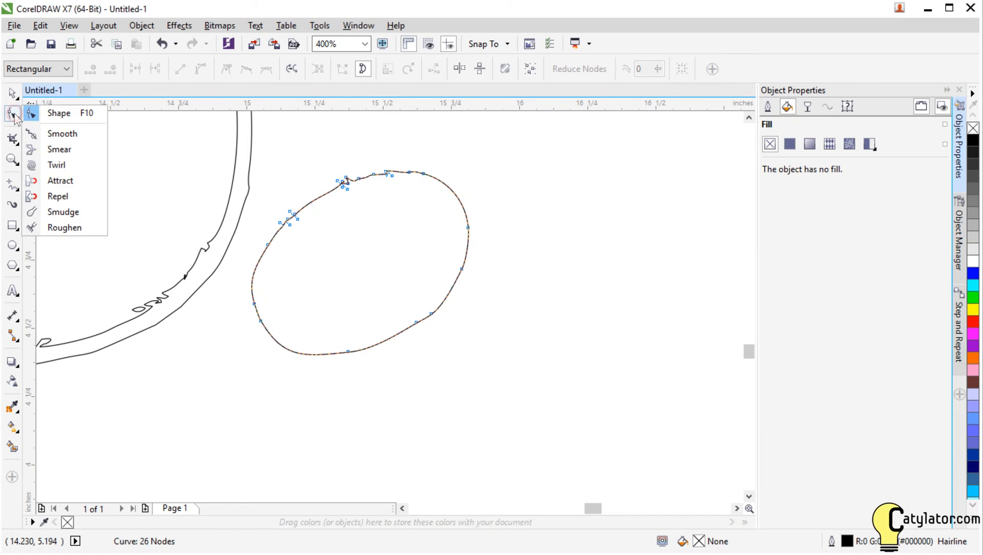
left_click(76, 137)
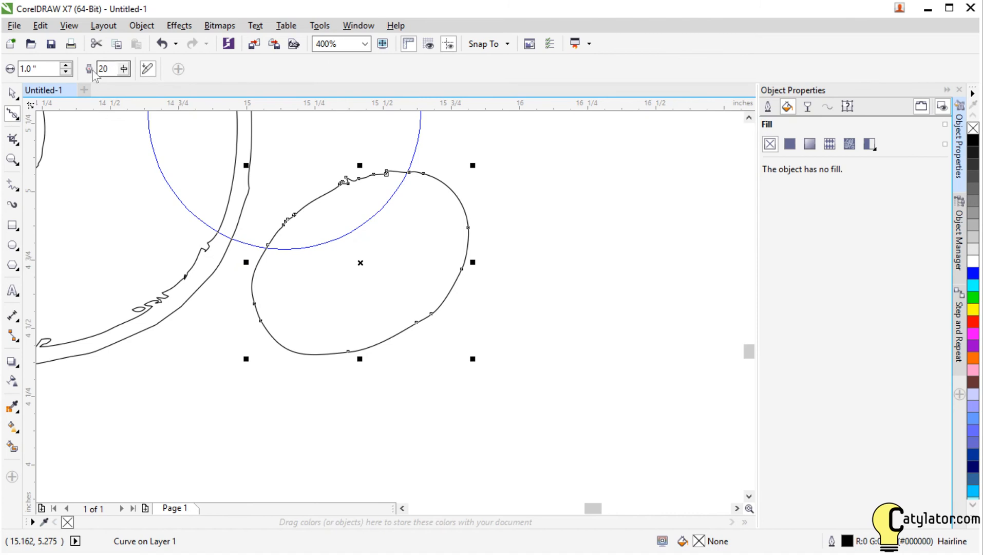
left_click(65, 71)
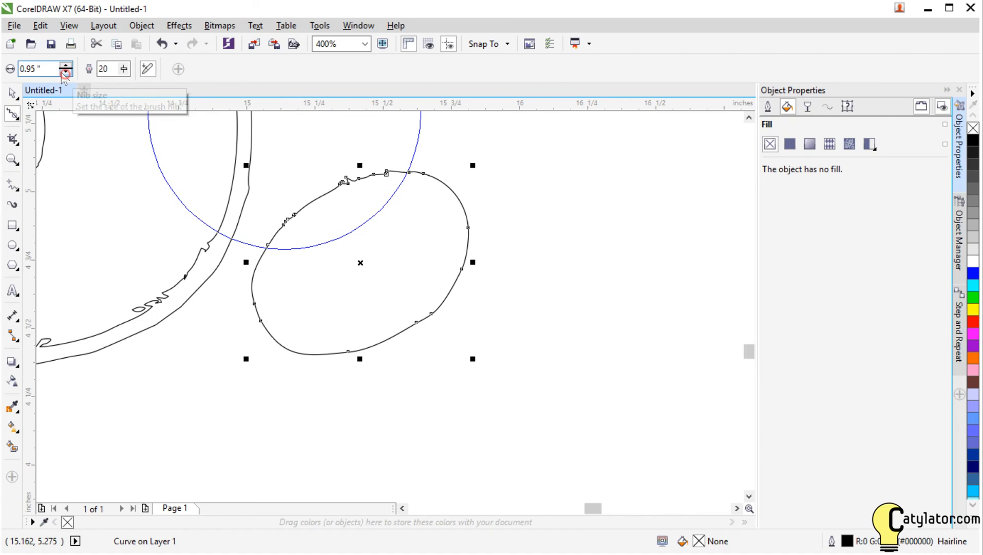
type("0")
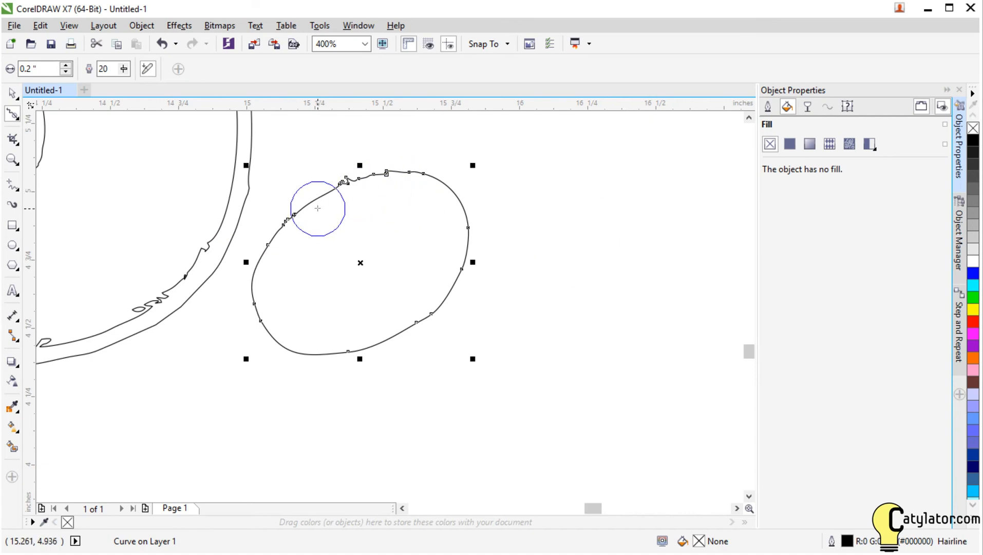
mouse_move(303, 213)
left_mouse_down()
mouse_move(285, 242)
mouse_move(294, 255)
mouse_move(312, 211)
mouse_move(362, 181)
mouse_move(329, 193)
mouse_move(384, 179)
mouse_move(324, 215)
mouse_move(340, 193)
mouse_move(303, 213)
mouse_move(385, 177)
mouse_move(319, 219)
mouse_move(345, 188)
mouse_move(279, 243)
mouse_move(274, 266)
mouse_move(331, 184)
mouse_move(285, 224)
mouse_move(305, 244)
left_mouse_up()
mouse_move(378, 323)
left_mouse_down()
mouse_move(419, 318)
mouse_move(461, 281)
mouse_move(461, 263)
mouse_move(451, 298)
mouse_move(456, 288)
mouse_move(346, 351)
left_mouse_up()
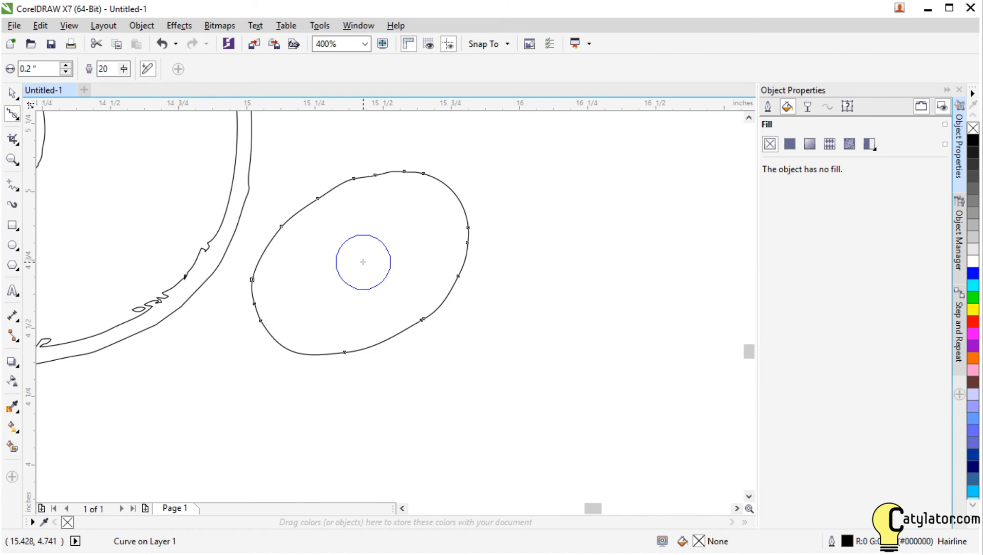
- Break the large curve of the lettering, trees and character apart into separate curves and deselect them
scroll(363, 262, "down", 4)
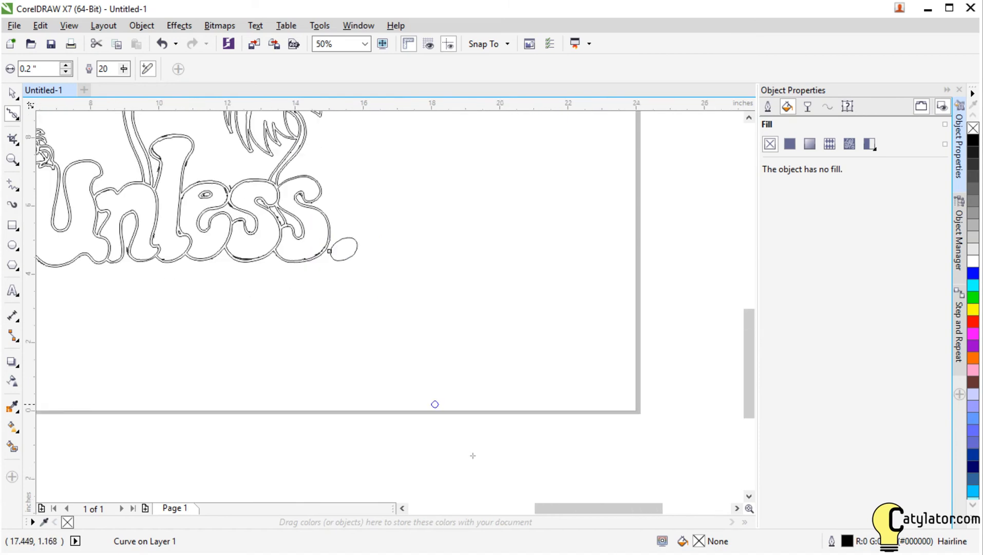
left_click_drag(548, 512, 490, 511)
left_click_drag(751, 363, 749, 318)
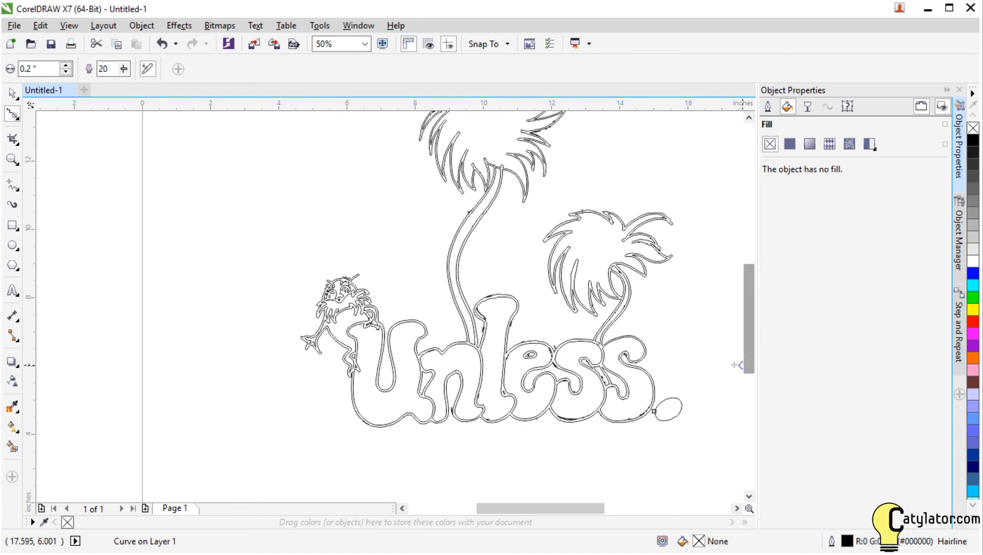
left_click(12, 93)
left_click(559, 365)
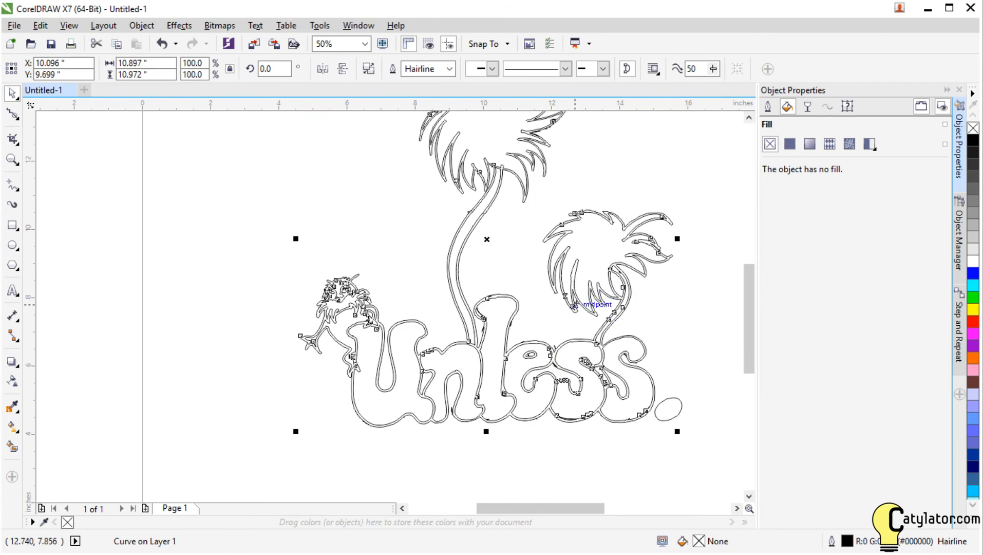
left_click(139, 28)
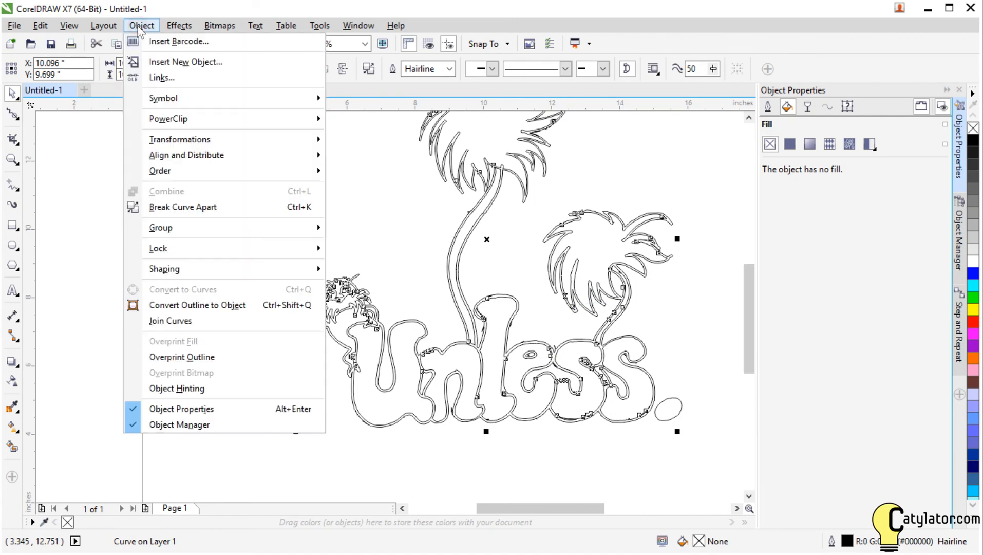
left_click(189, 207)
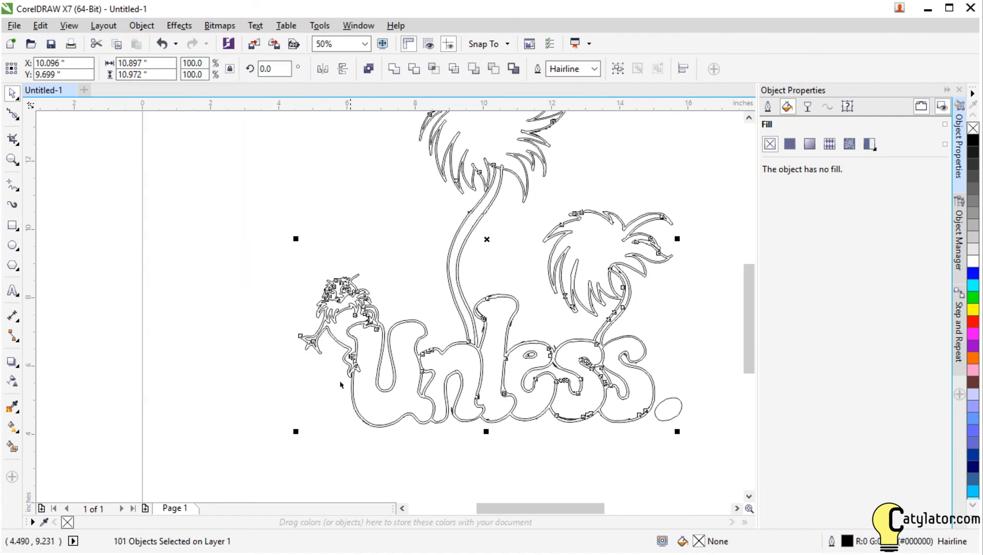
left_click(330, 408)
- Select the inner outline of the letter "U" and inspect it up close
left_click(391, 389)
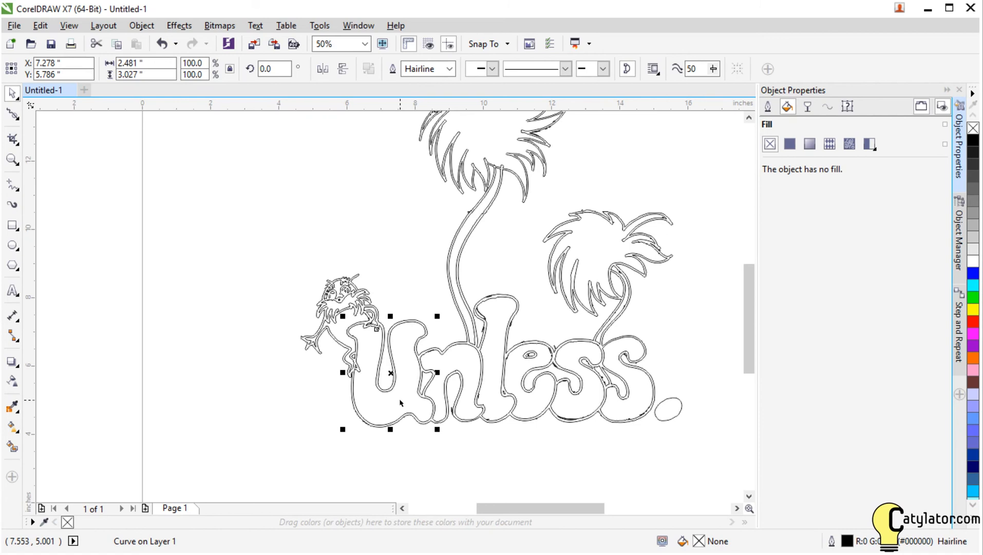
scroll(401, 402, "up", 2)
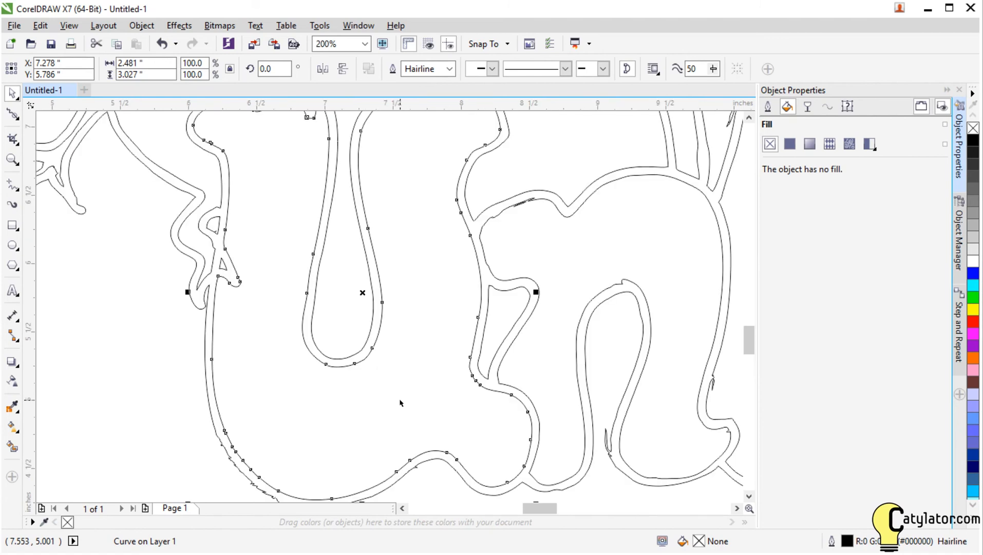
mouse_move(749, 349)
left_mouse_down()
mouse_move(749, 336)
mouse_move(750, 351)
left_mouse_up()
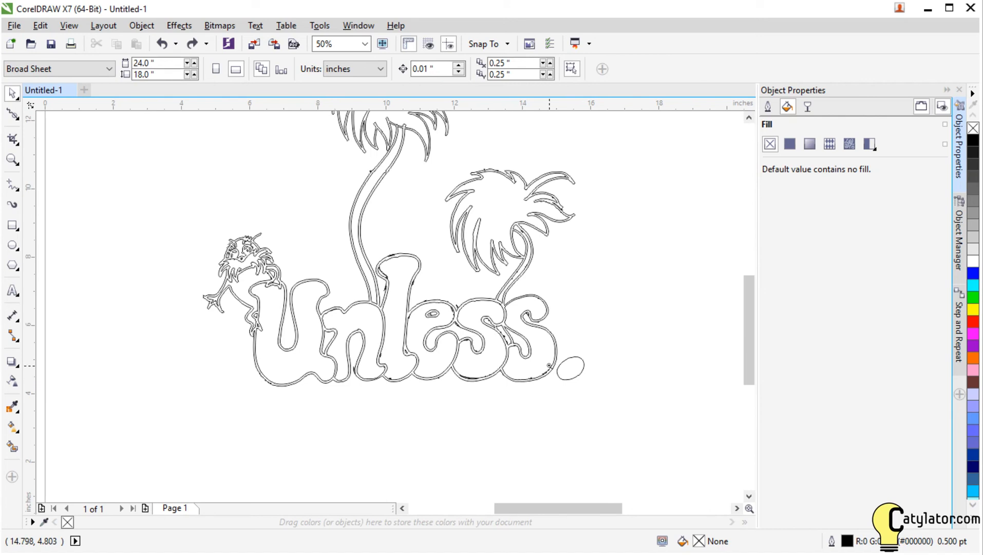
- Activate the Smooth tool and set its nib size to 0.7 inches
scroll(549, 366, "up", 1)
scroll(426, 278, "up", 1)
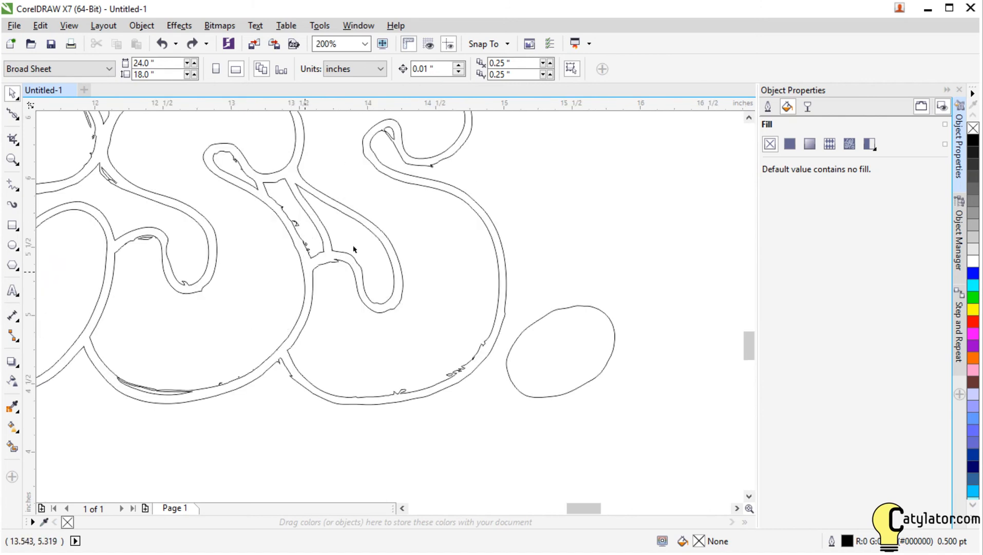
left_click(14, 114)
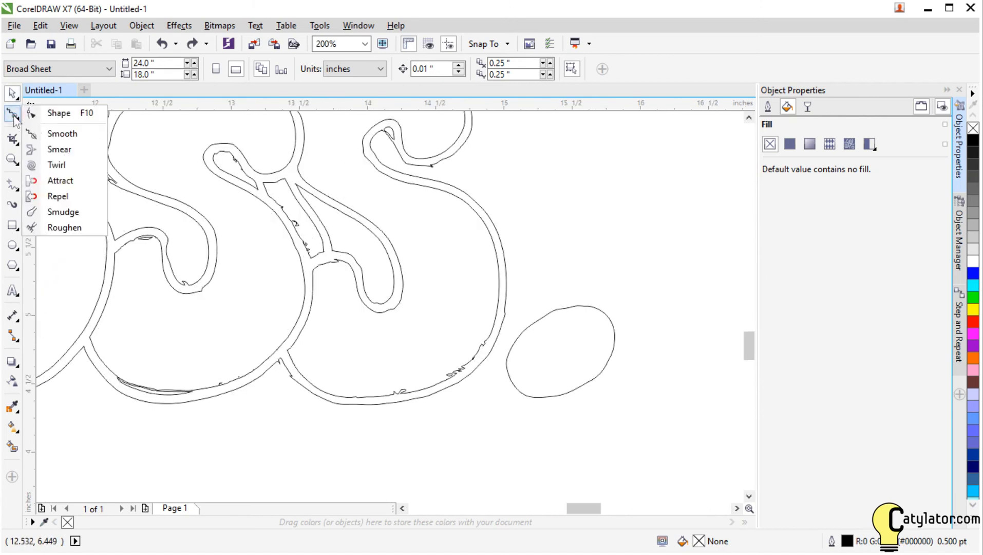
left_click(55, 135)
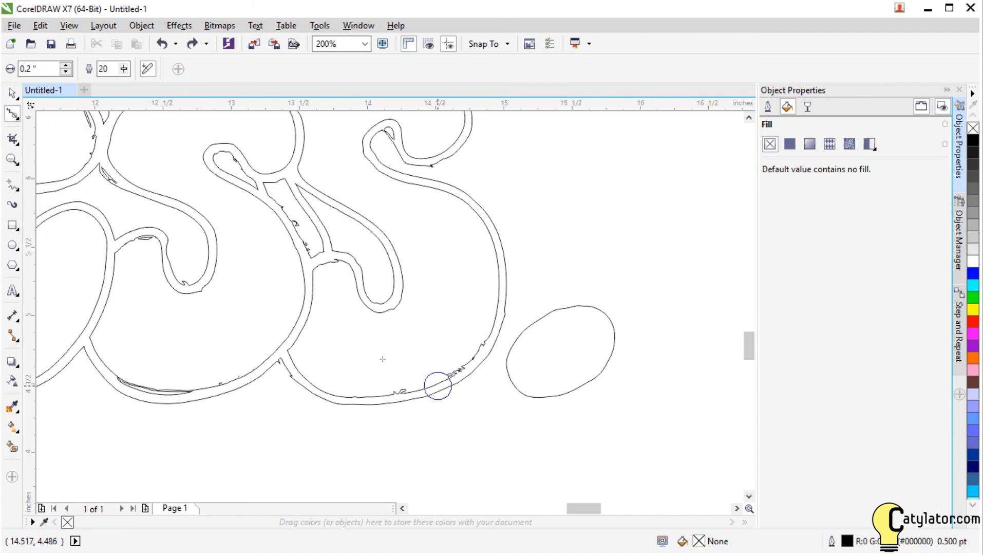
left_click(65, 65)
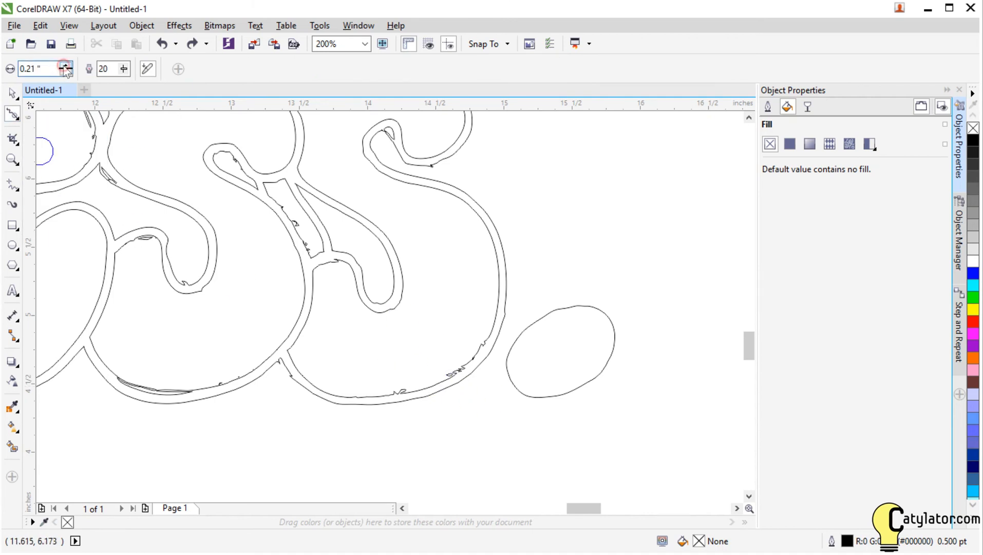
left_click(64, 66)
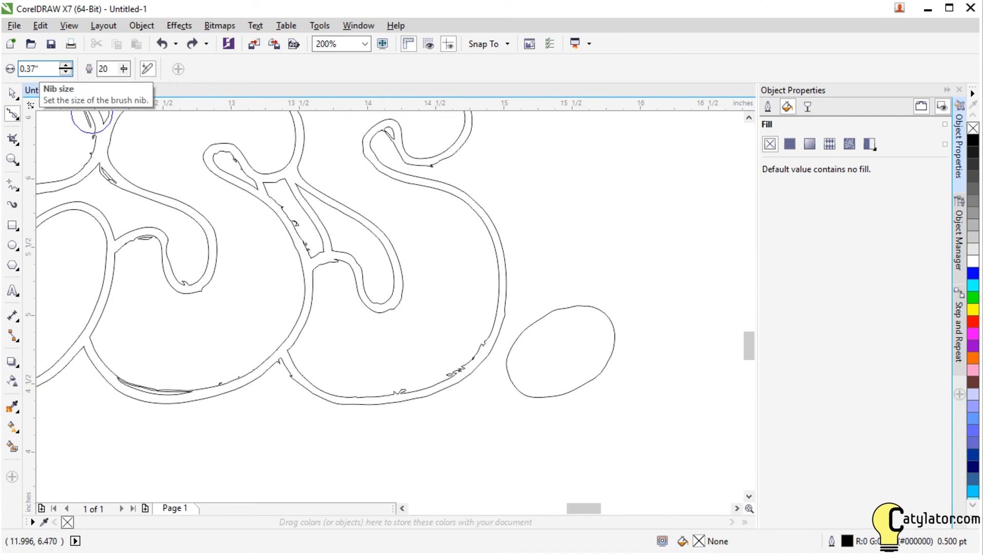
key("Return")
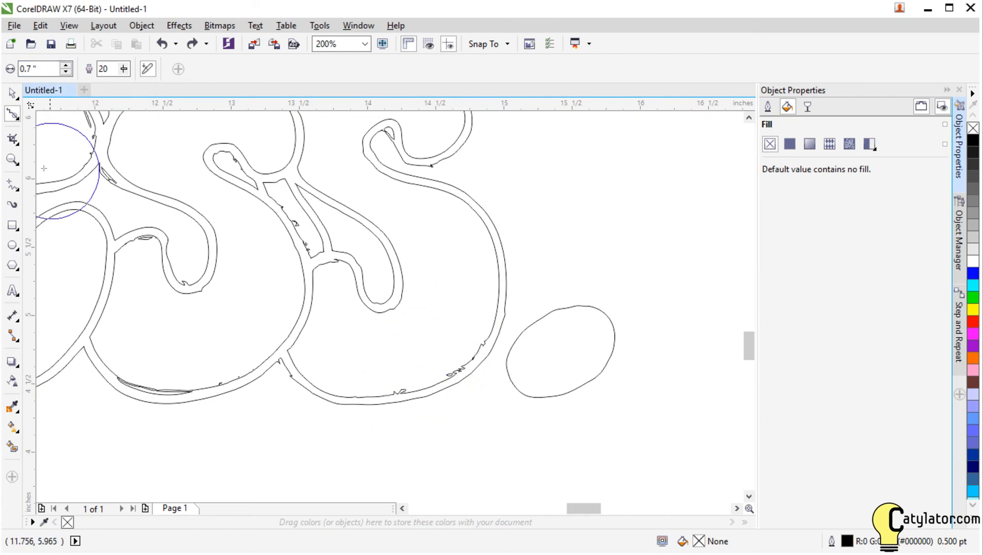
- Select the inner curve of the lettering and smooth the jagged bottom edge of the last "s"
left_click(12, 92)
left_click(446, 378)
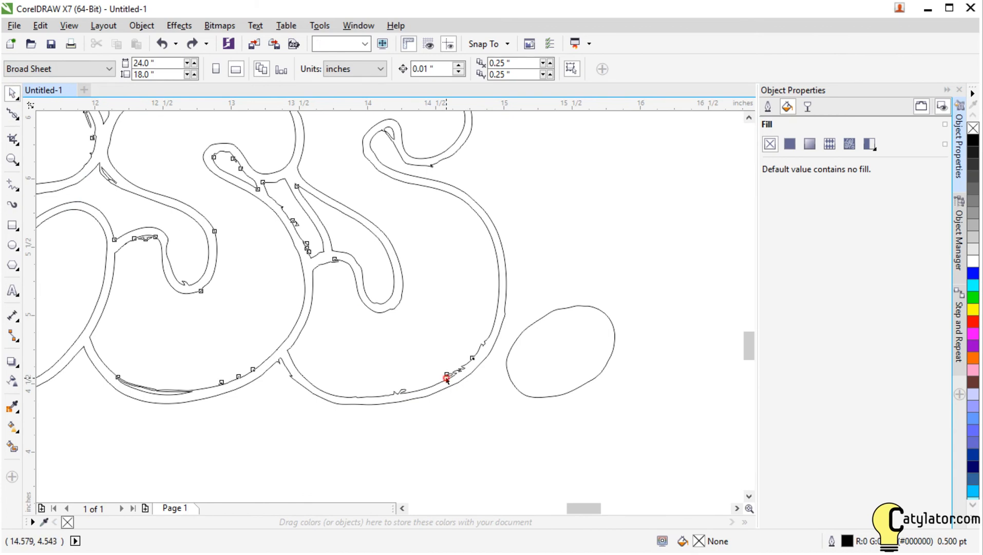
left_click(13, 112)
mouse_move(430, 382)
left_mouse_down()
mouse_move(408, 386)
mouse_move(439, 383)
mouse_move(401, 386)
mouse_move(451, 373)
left_mouse_up()
mouse_move(445, 371)
left_mouse_down()
mouse_move(411, 384)
mouse_move(387, 375)
mouse_move(394, 387)
left_mouse_up()
- Smooth the remaining jagged parts of both "s" letters, including the first one's bottom, the inner curls and the strip between them
mouse_move(210, 384)
left_mouse_down()
mouse_move(247, 375)
mouse_move(195, 369)
left_mouse_up()
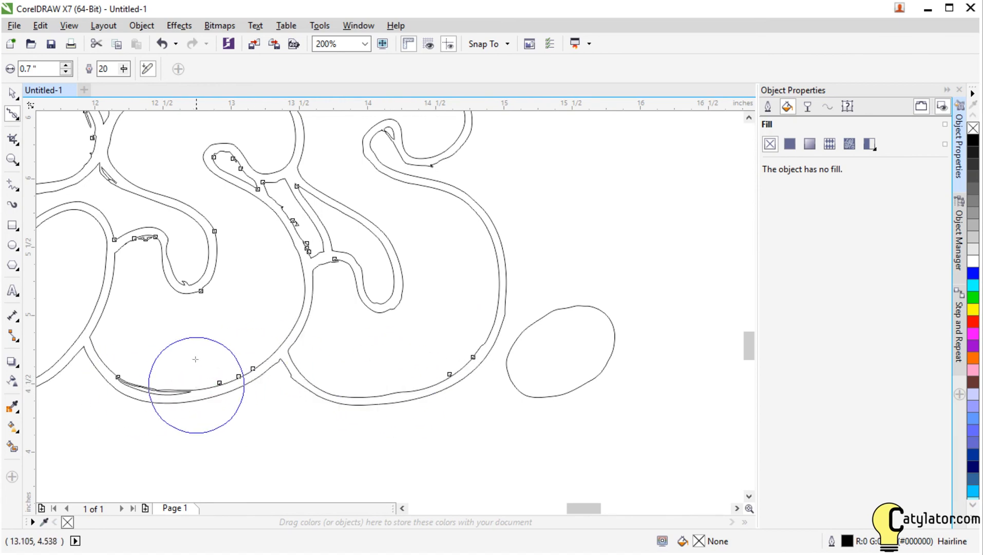
mouse_move(193, 307)
left_mouse_down()
mouse_move(181, 305)
mouse_move(186, 283)
mouse_move(225, 240)
mouse_move(212, 234)
left_mouse_up()
mouse_move(137, 245)
left_mouse_down()
mouse_move(103, 274)
mouse_move(138, 245)
mouse_move(145, 277)
mouse_move(126, 239)
mouse_move(137, 234)
mouse_move(134, 257)
mouse_move(146, 244)
mouse_move(133, 280)
mouse_move(136, 242)
mouse_move(111, 400)
mouse_move(126, 254)
left_mouse_up()
mouse_move(113, 395)
left_mouse_down()
mouse_move(178, 382)
mouse_move(110, 377)
mouse_move(204, 378)
mouse_move(242, 358)
mouse_move(259, 318)
left_mouse_up()
mouse_move(278, 258)
left_mouse_down()
mouse_move(340, 263)
mouse_move(427, 321)
mouse_move(402, 294)
mouse_move(380, 315)
mouse_move(396, 308)
left_mouse_up()
mouse_move(470, 351)
left_mouse_down()
mouse_move(493, 322)
mouse_move(481, 341)
left_mouse_up()
mouse_move(275, 200)
left_mouse_down()
mouse_move(220, 154)
mouse_move(237, 175)
mouse_move(298, 196)
mouse_move(285, 202)
mouse_move(333, 234)
mouse_move(322, 187)
left_mouse_up()
mouse_move(319, 262)
left_mouse_down()
mouse_move(296, 233)
mouse_move(327, 268)
mouse_move(356, 213)
mouse_move(420, 198)
mouse_move(432, 161)
mouse_move(419, 168)
mouse_move(388, 145)
mouse_move(392, 110)
mouse_move(396, 154)
mouse_move(387, 128)
mouse_move(406, 132)
mouse_move(414, 155)
mouse_move(444, 158)
mouse_move(428, 149)
mouse_move(423, 160)
left_mouse_up()
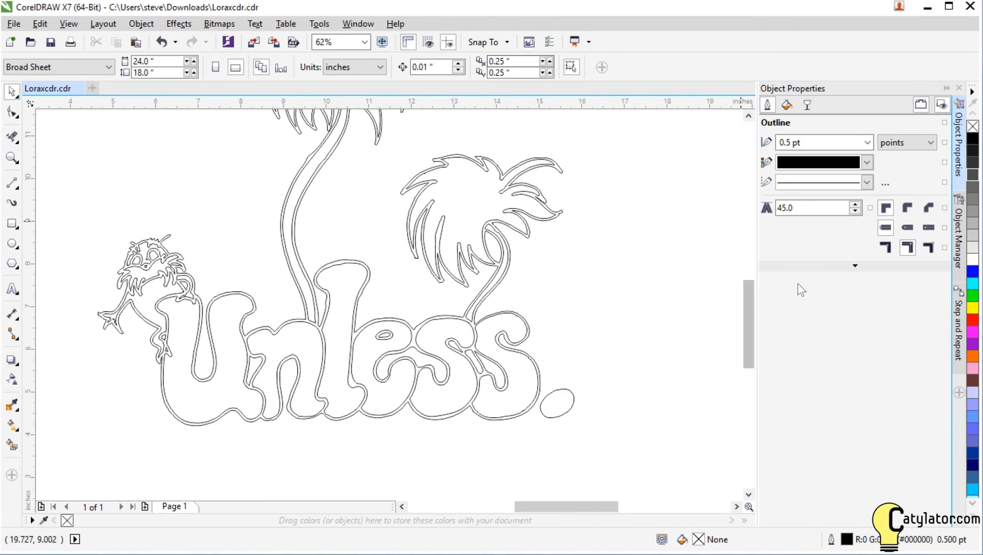
- Change the page to portrait orientation, 18 by 24 inches
mouse_move(750, 324)
left_mouse_down()
mouse_move(754, 276)
mouse_move(747, 323)
left_mouse_up()
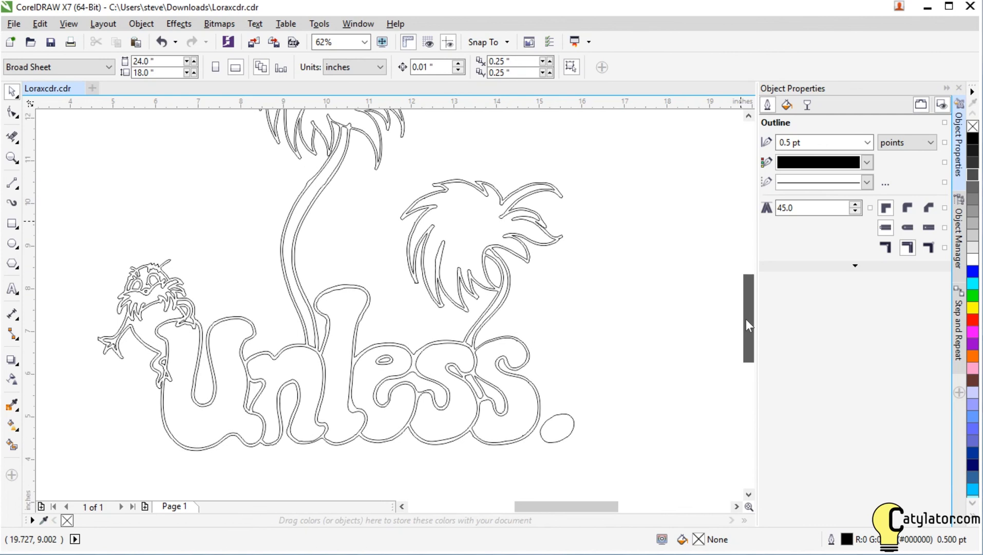
key("F2")
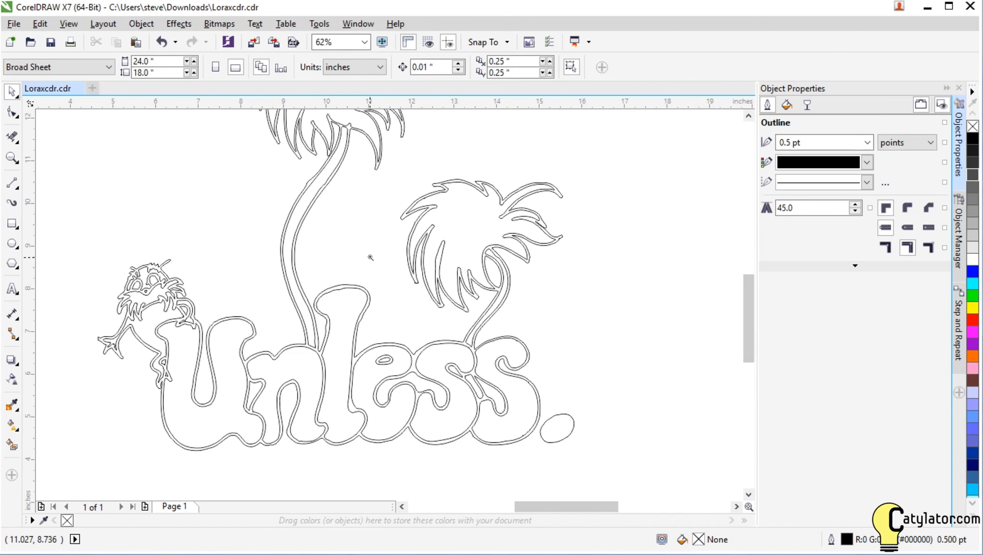
scroll(370, 257, "down", 2)
scroll(268, 155, "up", 1)
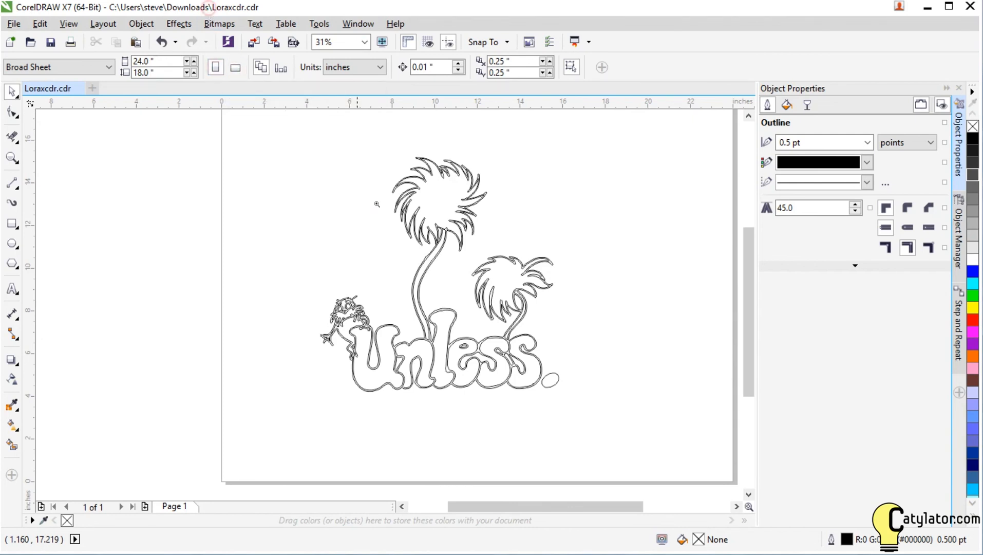
scroll(377, 208, "up", 1)
scroll(376, 208, "down", 1)
scroll(366, 220, "down", 2)
scroll(292, 175, "up", 1)
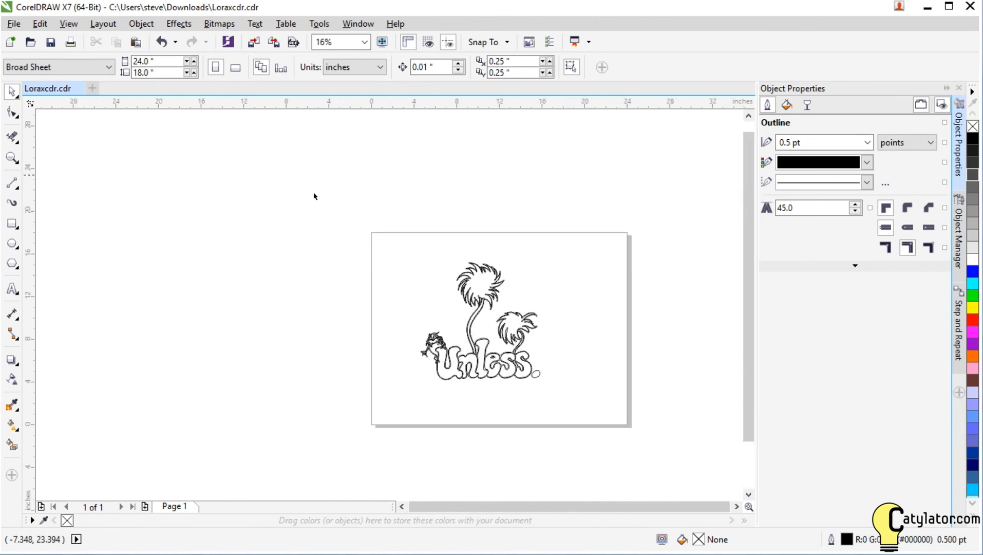
left_click(214, 69)
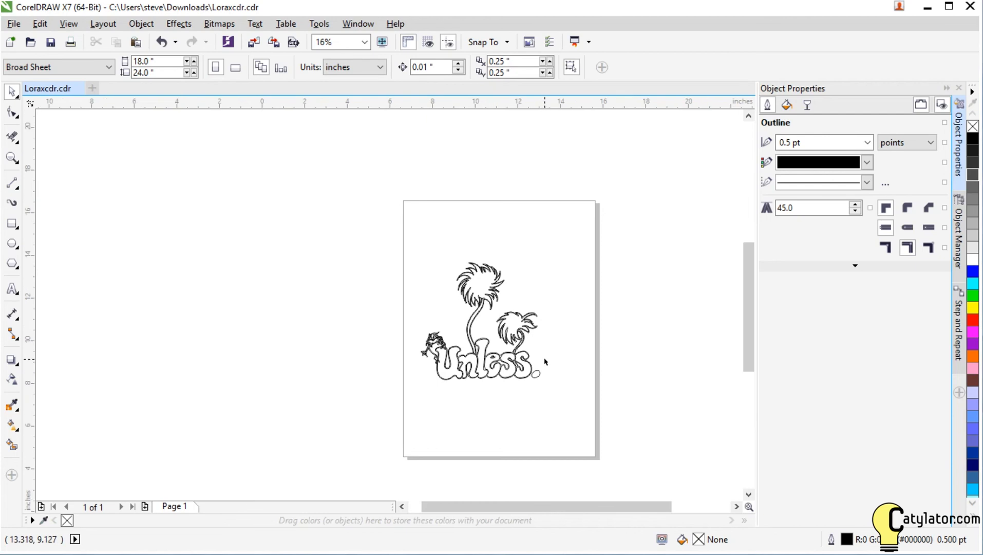
- Select the whole drawing and scale it proportionally to a width of 16 inches
scroll(544, 361, "up", 1)
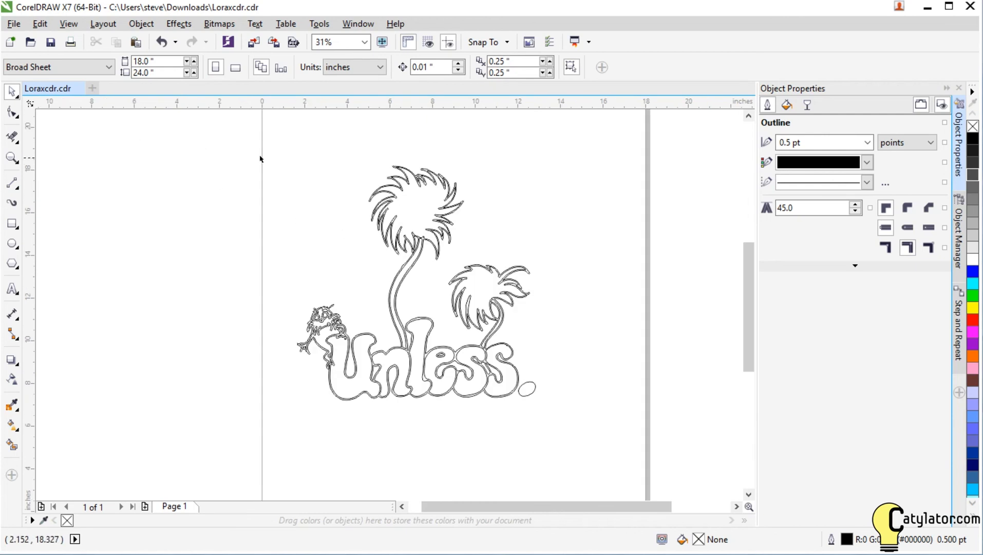
mouse_move(246, 143)
left_mouse_down()
mouse_move(553, 388)
mouse_move(576, 420)
left_mouse_up()
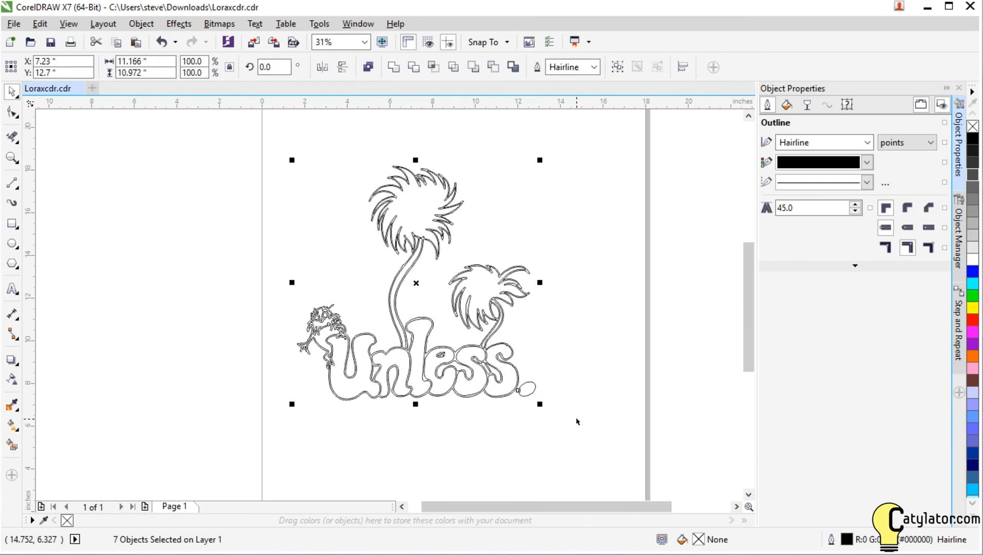
left_click(163, 61)
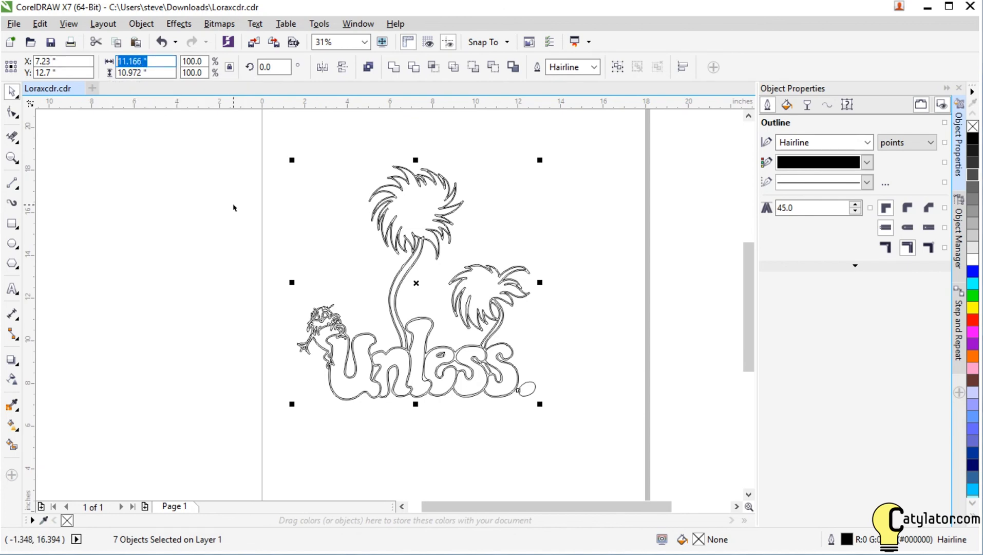
left_click(230, 68)
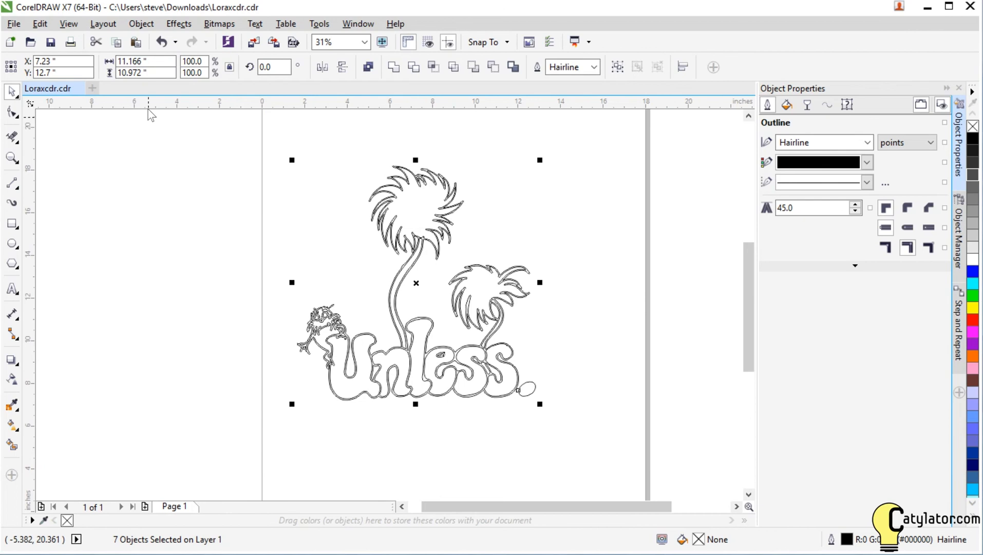
left_click(154, 61)
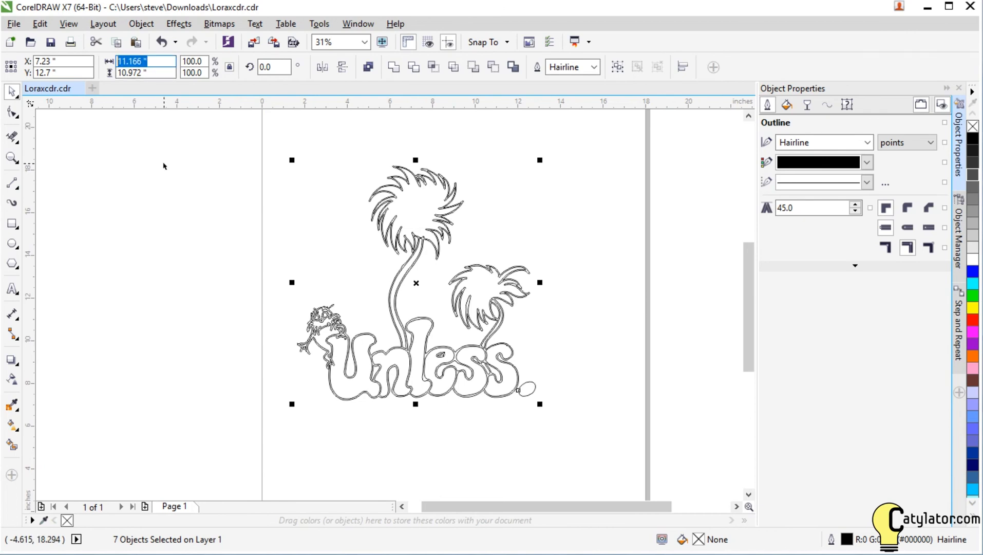
type("16.0")
key("Return")
- Move the enlarged drawing sideways so that it lies within the page edges, and deselect it
scroll(356, 329, "down", 2)
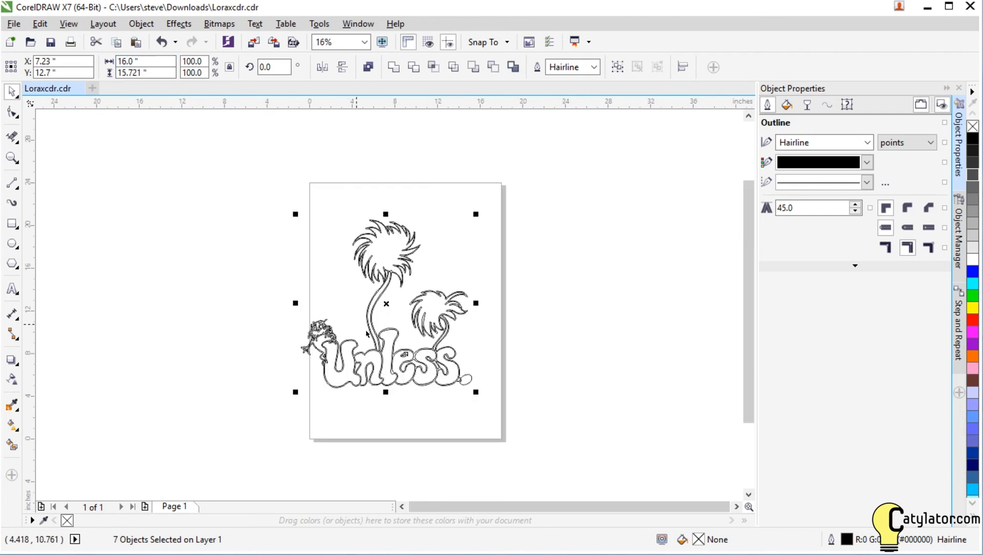
mouse_move(385, 304)
left_mouse_down()
mouse_move(415, 305)
mouse_move(398, 305)
left_mouse_up()
left_click(487, 402)
- Duplicate the dot after "Unless" twice, placing the copies in a row beside it to form an ellipsis
scroll(490, 399, "up", 2)
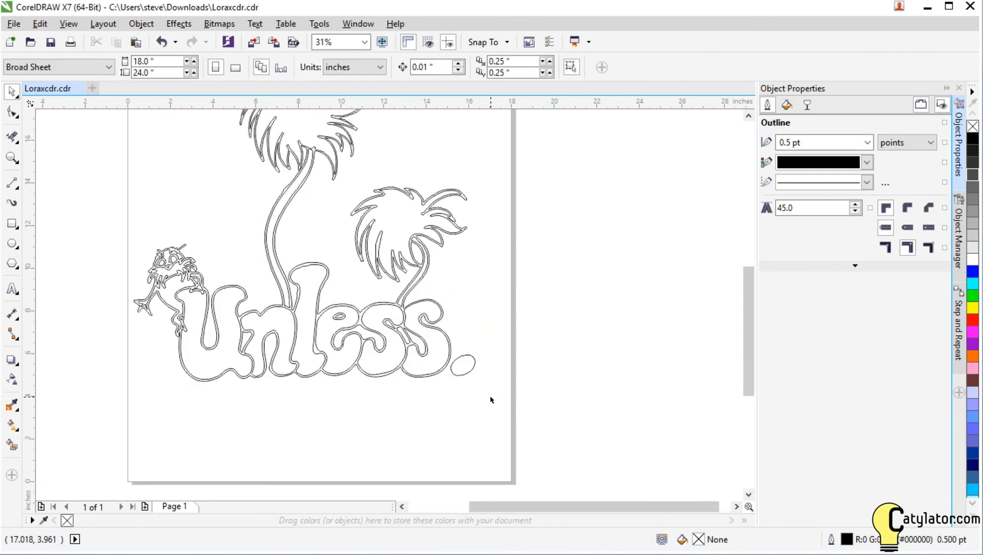
left_click(462, 373)
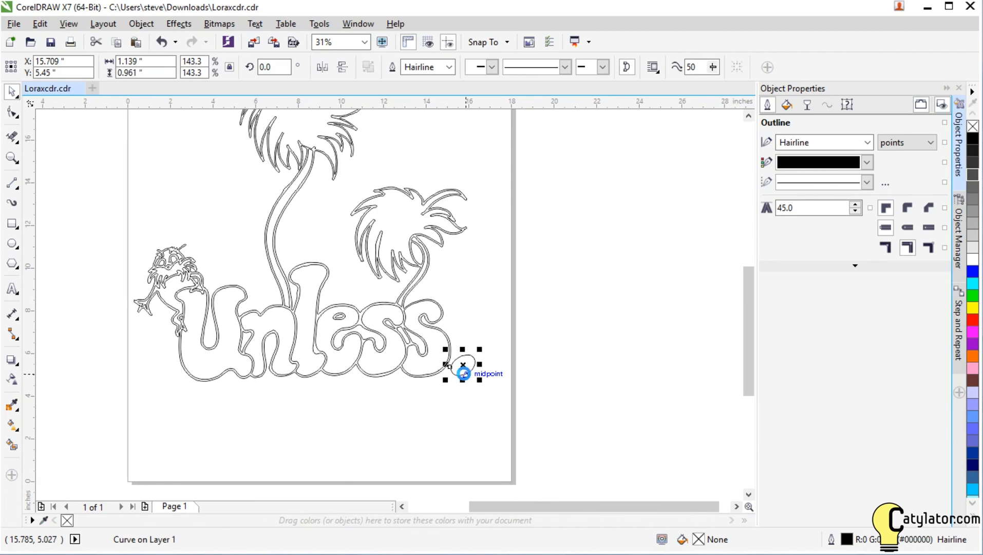
left_click_drag(463, 367, 491, 368)
left_click(488, 400)
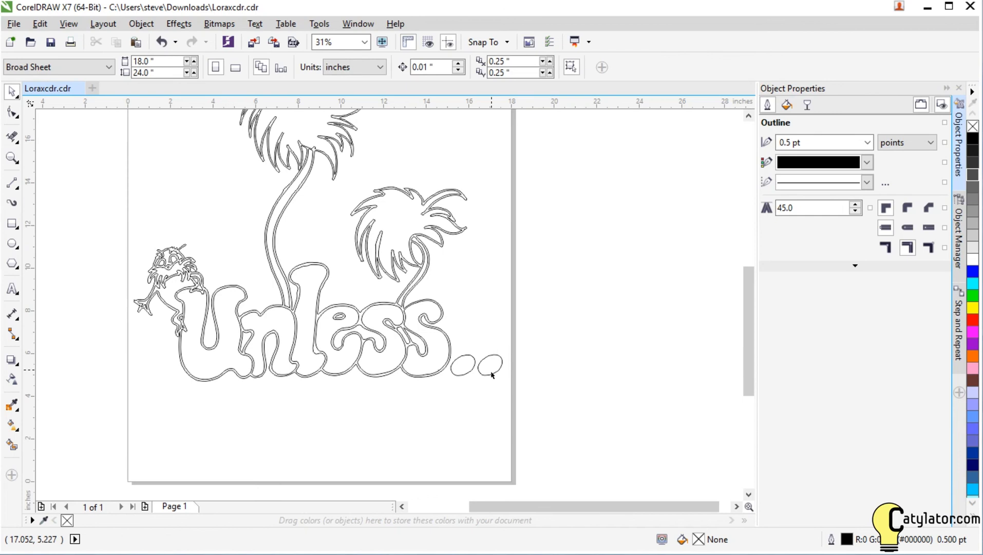
left_click(492, 373)
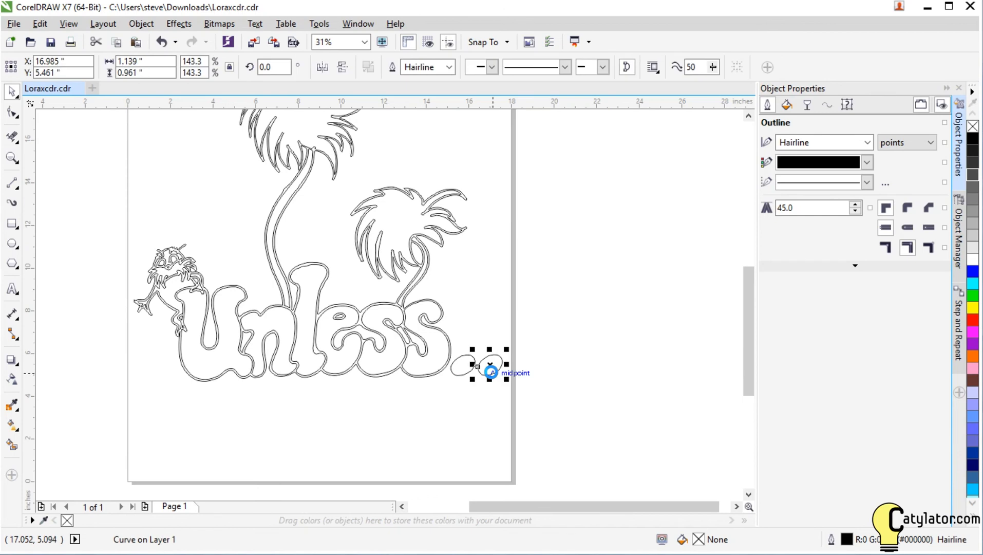
left_click_drag(489, 368, 519, 364)
left_click(451, 393)
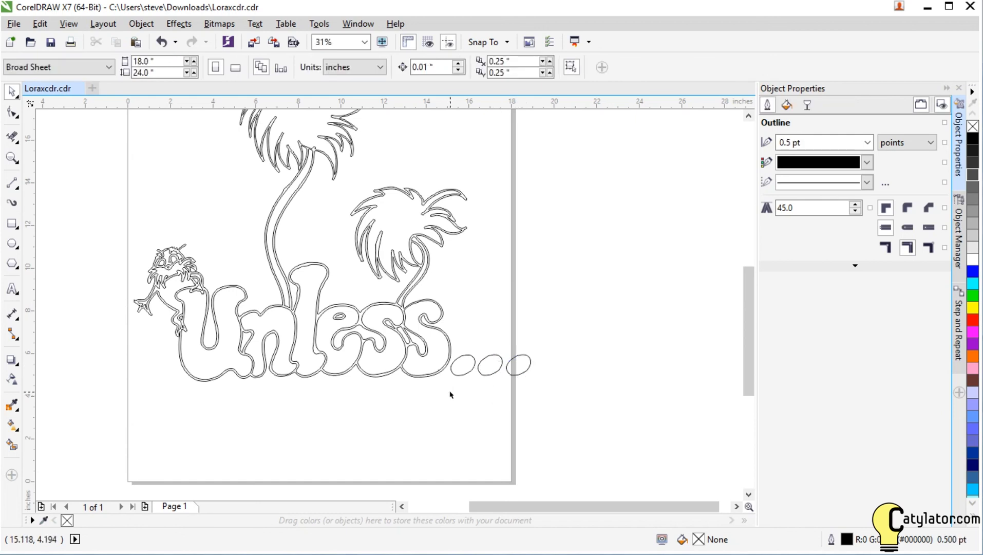
- Scale the whole drawing, including the new dots, proportionally to a width of 16 inches and center it across the page
scroll(516, 336, "down", 2)
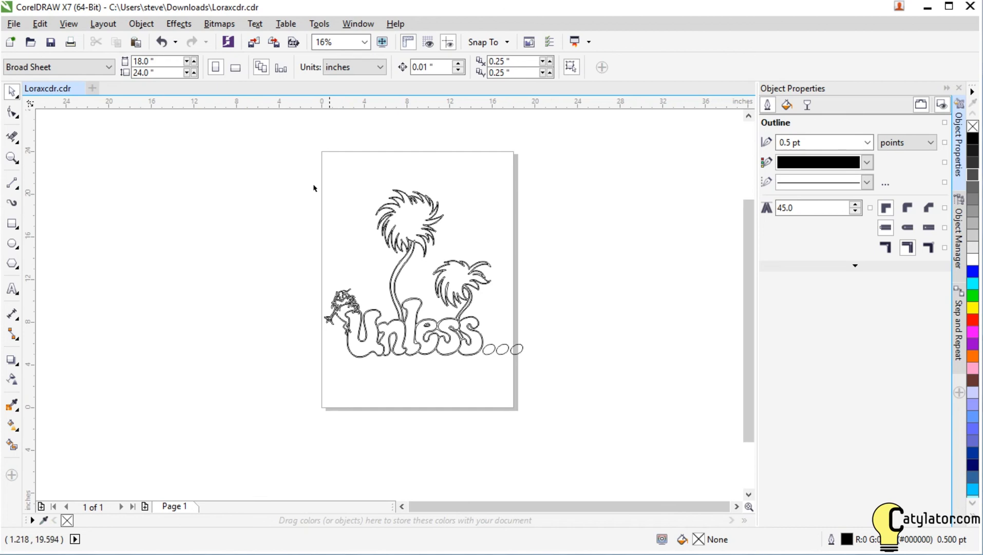
left_click_drag(300, 179, 562, 383)
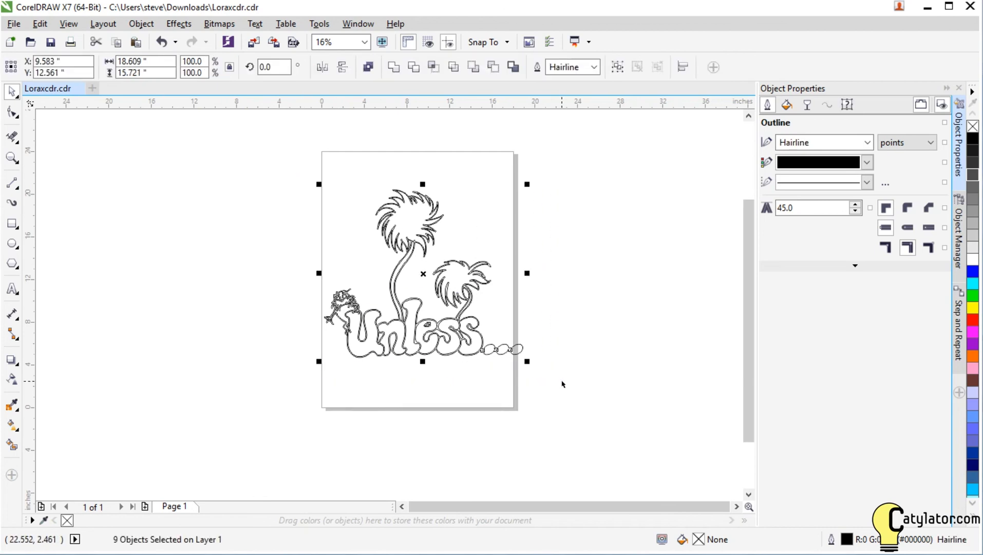
left_click(149, 60)
double_click(149, 60)
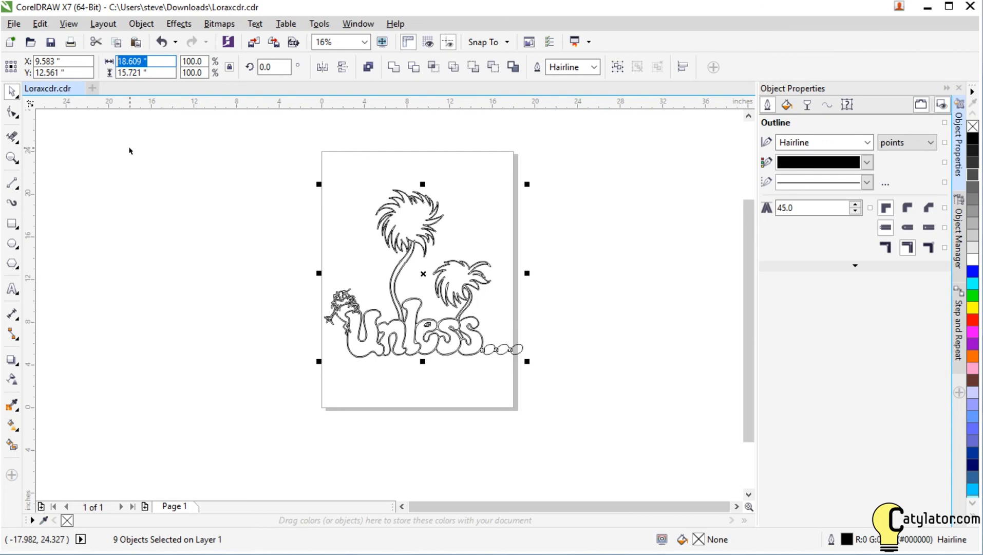
type("16")
key("Return")
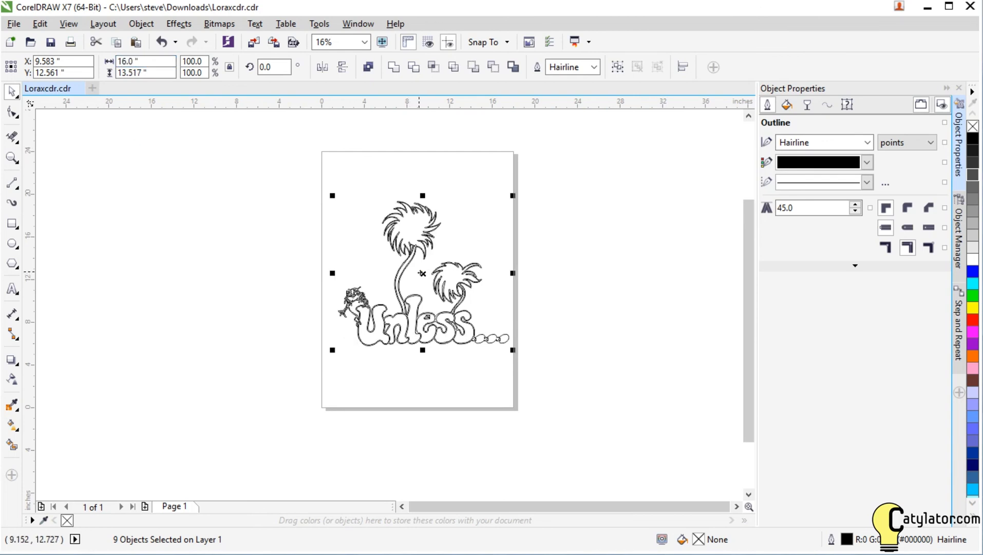
left_click_drag(422, 272, 408, 274)
left_click(283, 286)
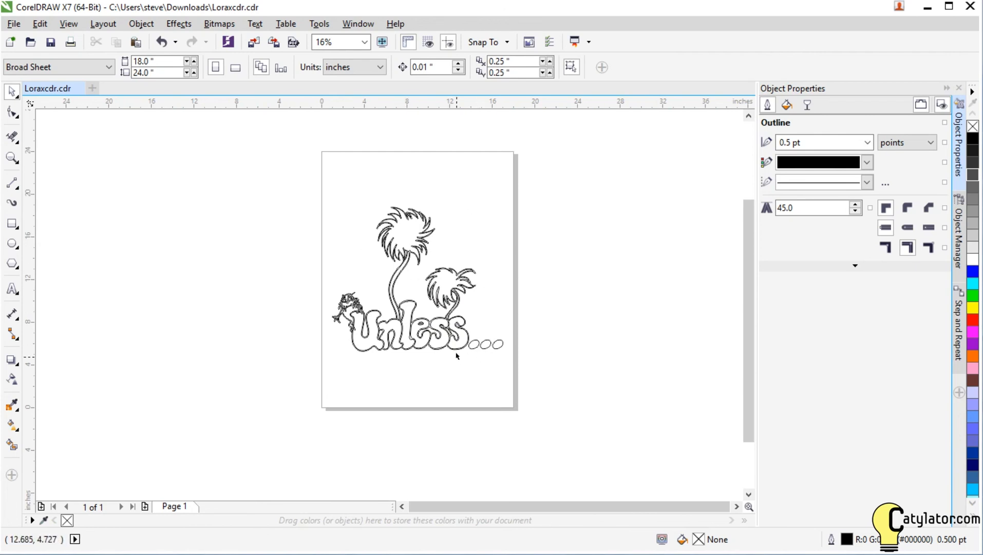
- Place a horizontal guideline at the top of the tall tree's foliage
scroll(458, 350, "up", 3)
left_click_drag(749, 307, 753, 281)
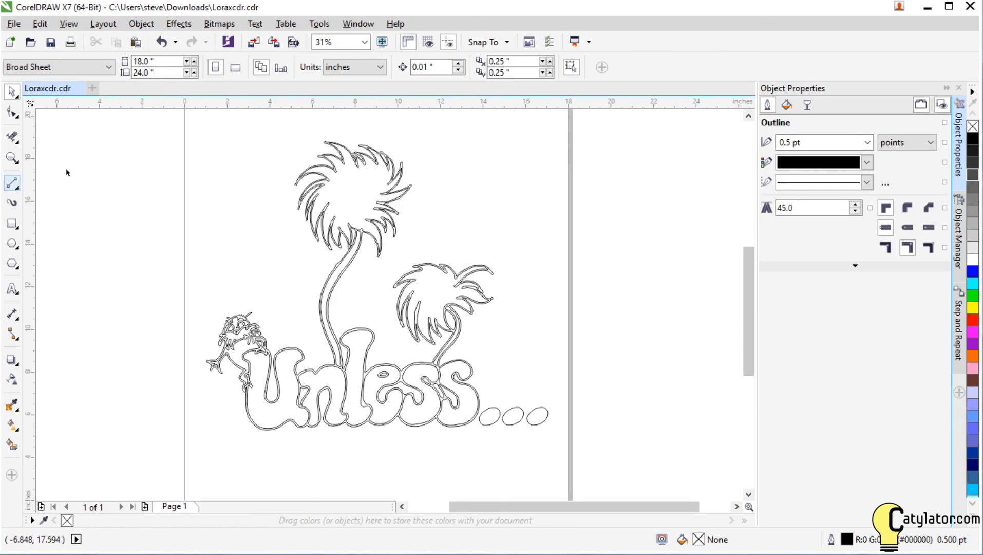
left_click(337, 99)
left_click_drag(332, 133, 329, 142)
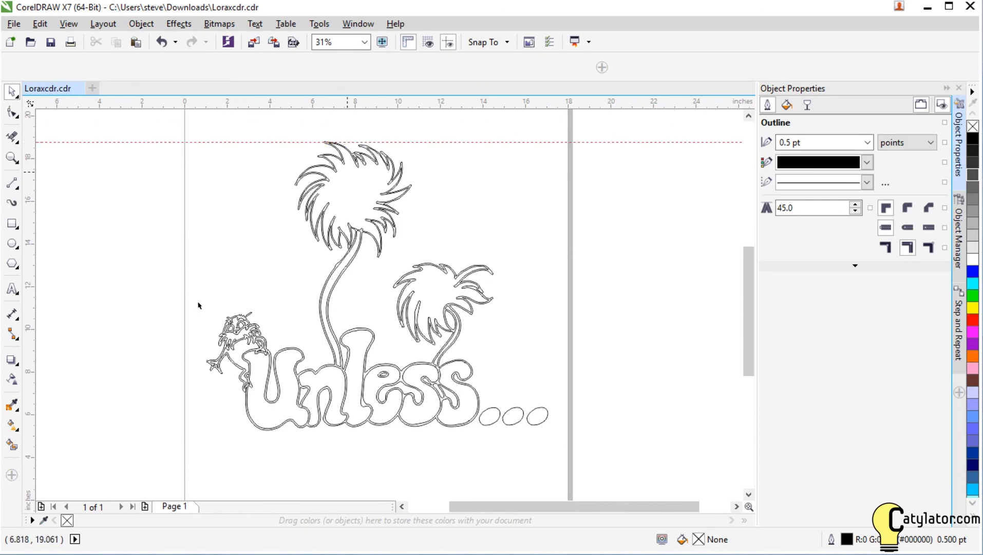
- Place guidelines at the character's outstretched hand, the last dot's outer edge and the bottom of the "U", at about 1.03, 17.03 and 5.28 inches
left_click_drag(30, 361, 203, 364)
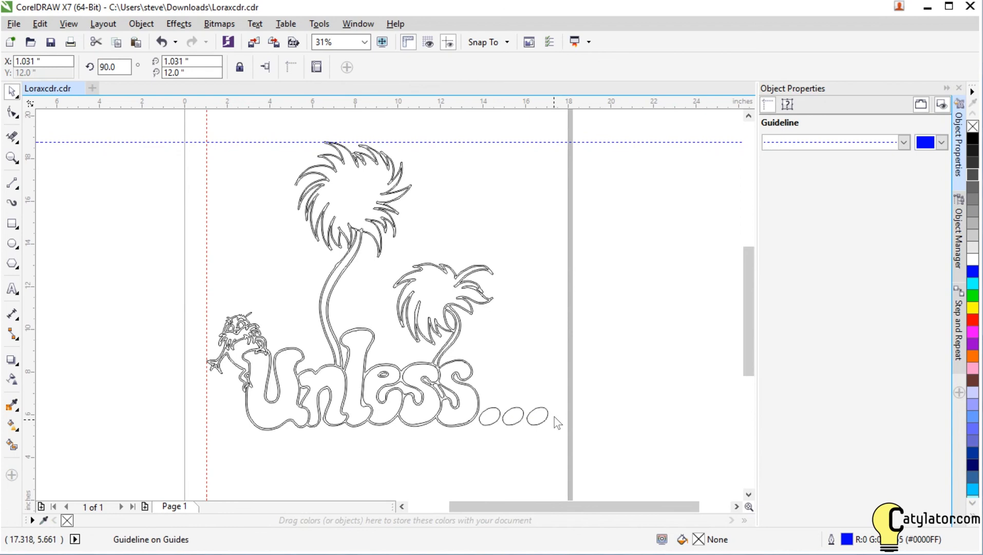
left_click_drag(552, 416, 551, 415)
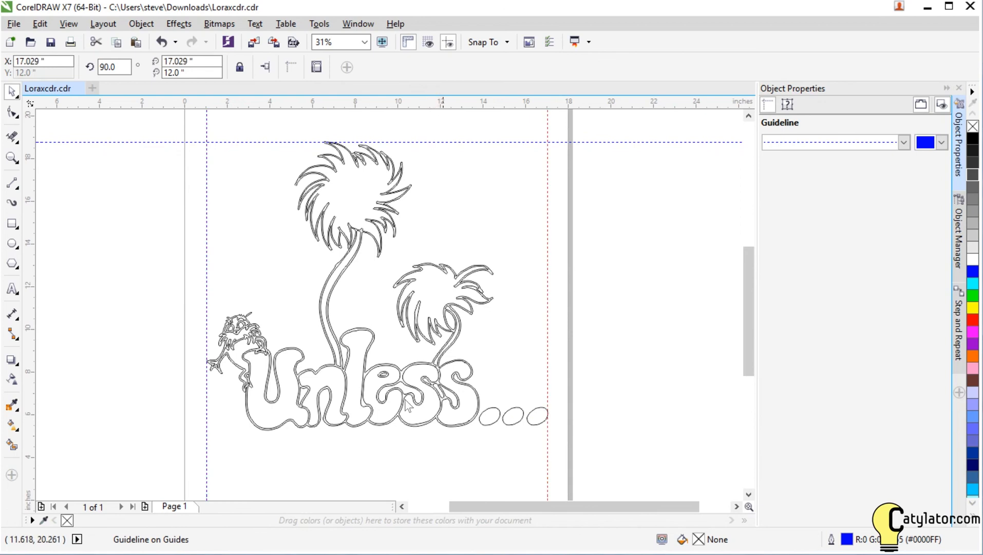
left_click_drag(285, 440, 270, 432)
scroll(264, 451, "up", 2)
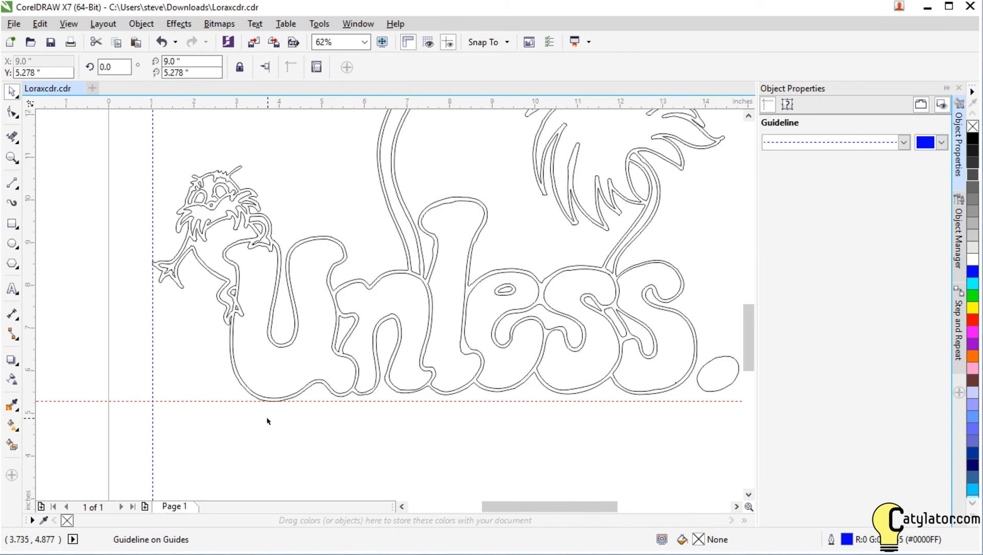
- Enable snapping to guidelines and draw a rectangle about 16 by 13.49 inches between the guideline intersections, framing the whole drawing
scroll(267, 421, "up", 2)
scroll(443, 333, "down", 4)
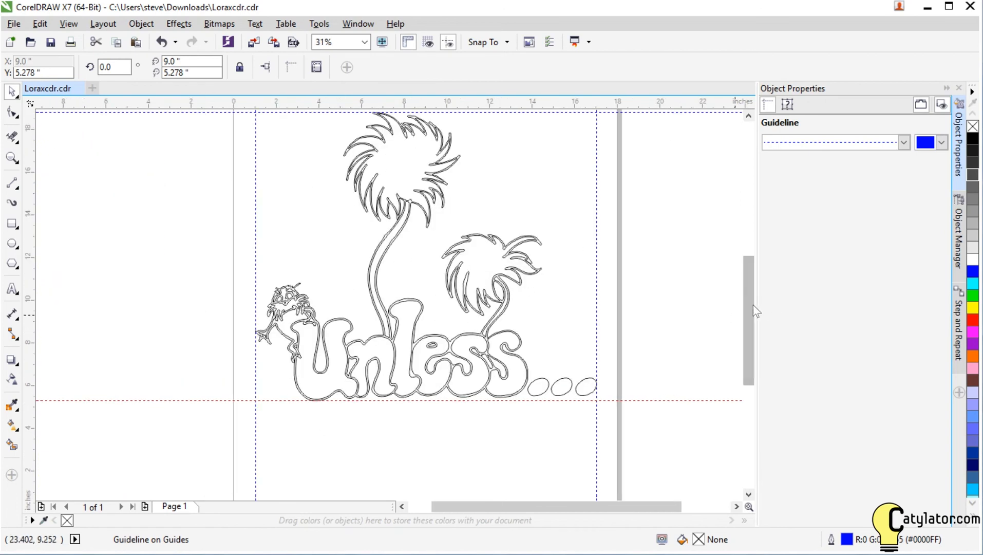
scroll(748, 307, "up", 1)
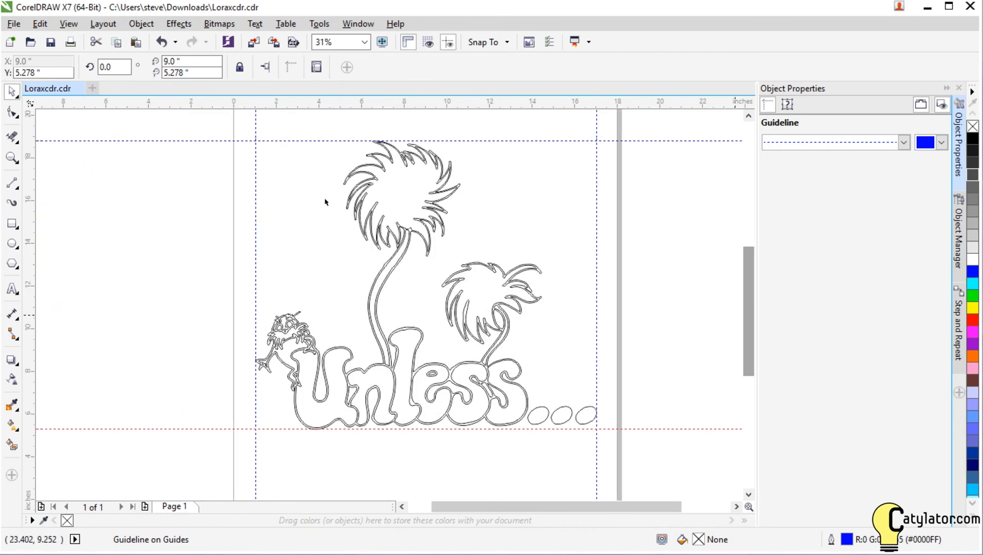
left_click(10, 227)
left_click(75, 227)
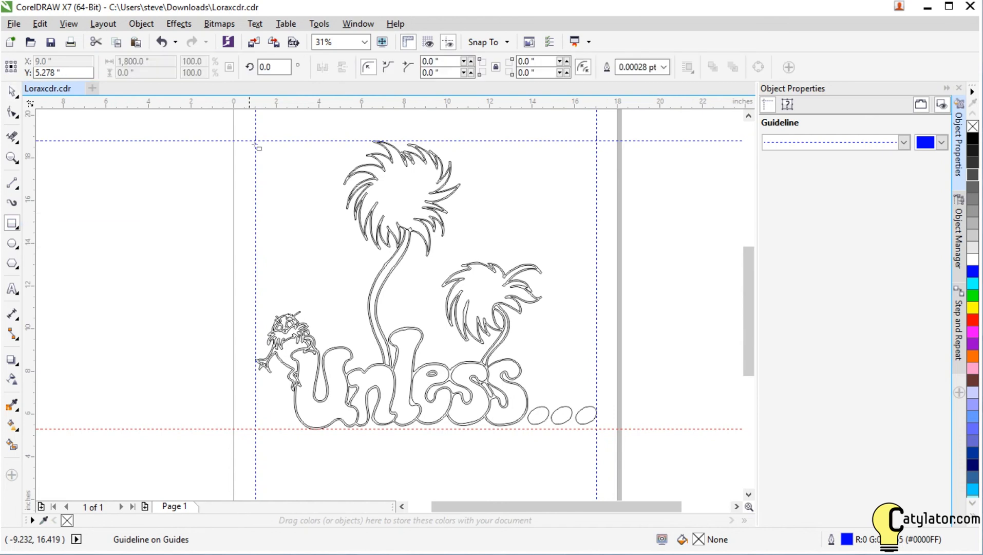
left_click(503, 43)
left_click(509, 106)
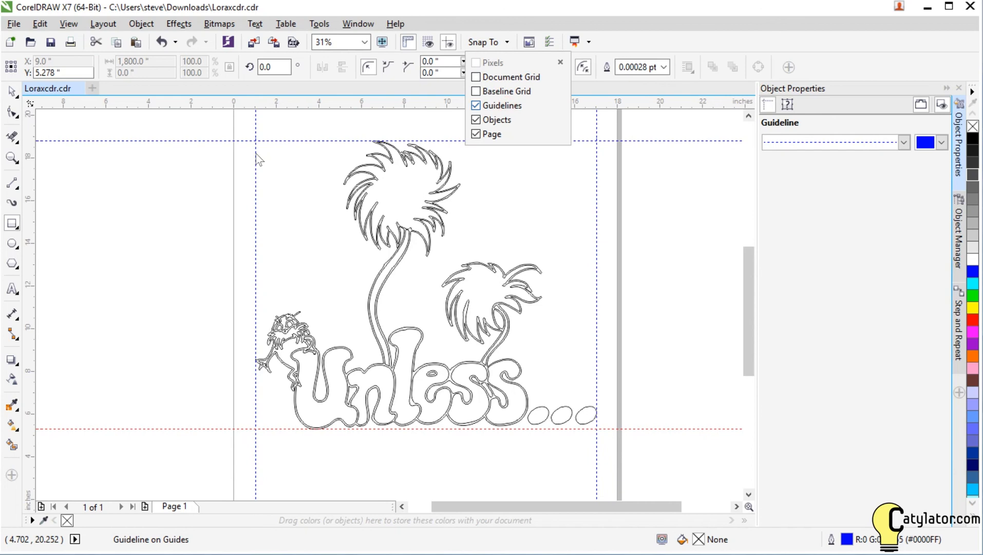
left_click(176, 142)
left_click_drag(255, 140, 597, 428)
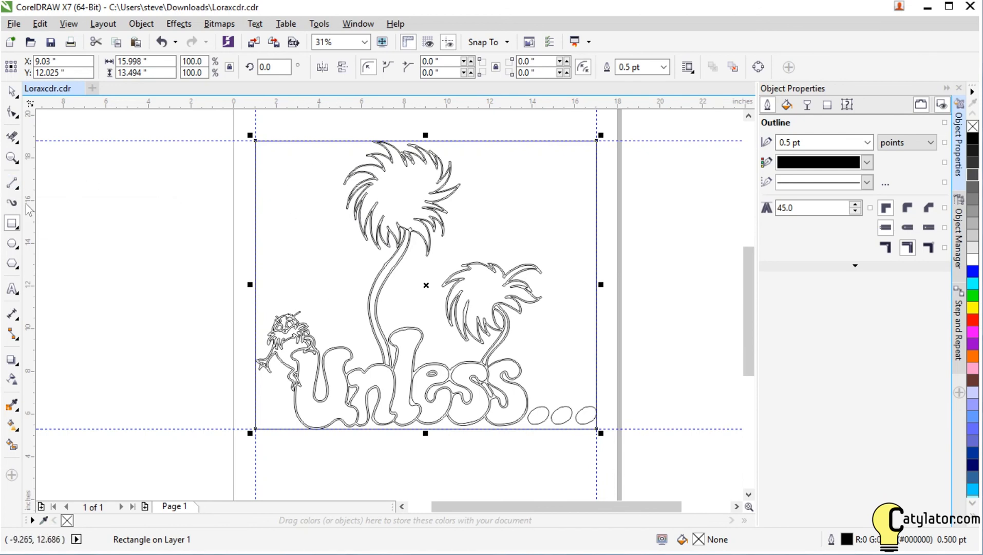
- Draw a 2-point line about 4.17 inches long from the tall tree's left frond tip to the frame's left edge
left_click(11, 186)
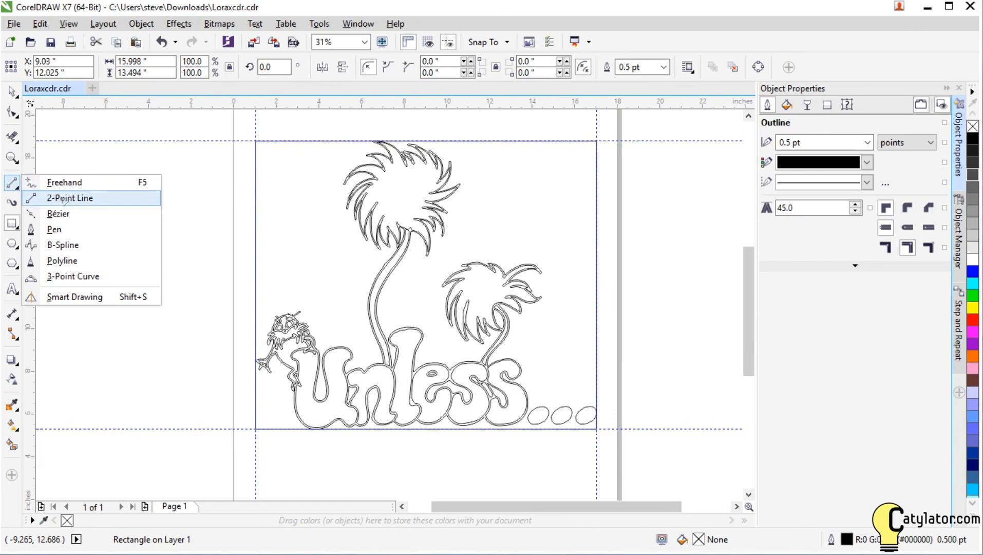
left_click(62, 200)
left_click_drag(344, 184, 255, 194)
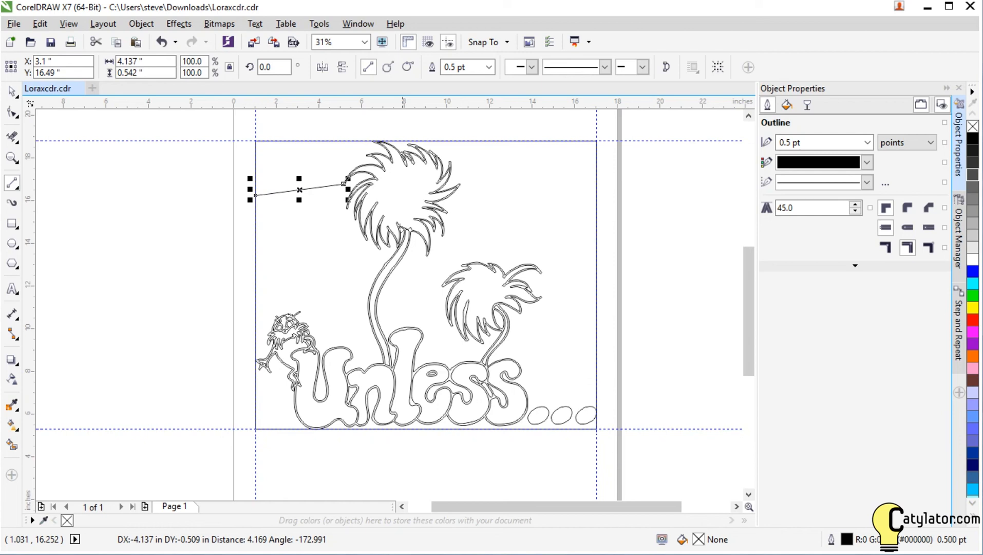
- Connect four frond tips on the upper and right side of the tall tree to the frame's top edge with straight lines
scroll(370, 181, "up", 1)
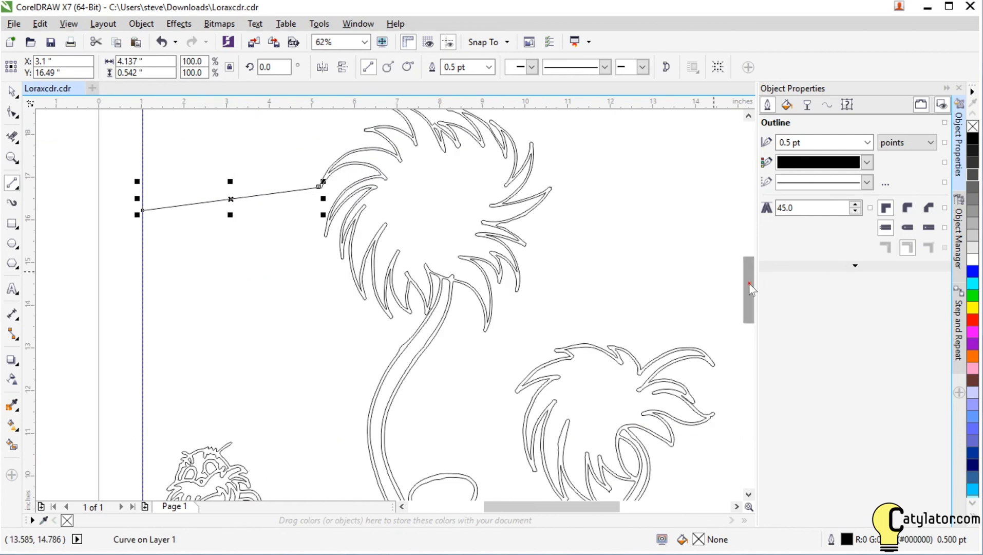
left_click_drag(749, 282, 751, 257)
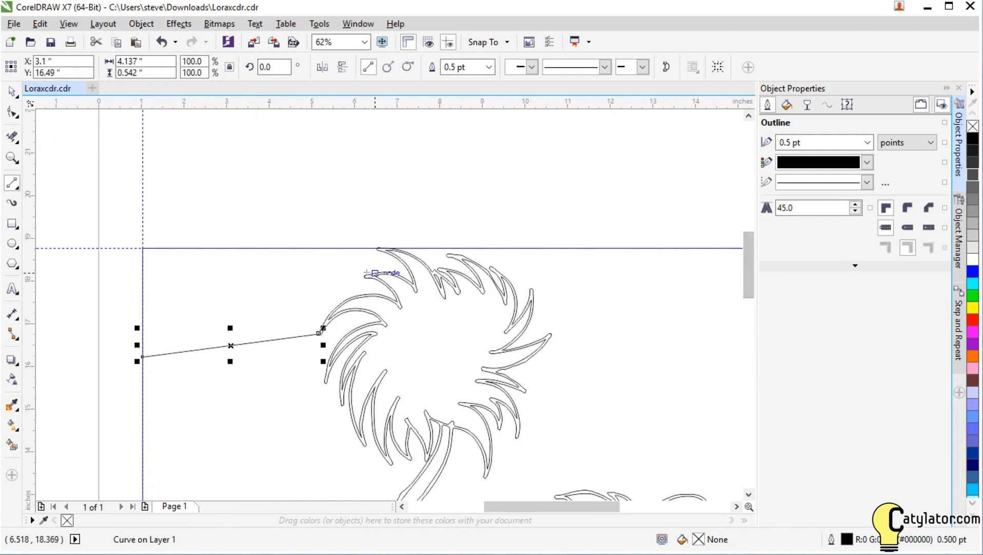
left_click_drag(365, 276, 335, 248)
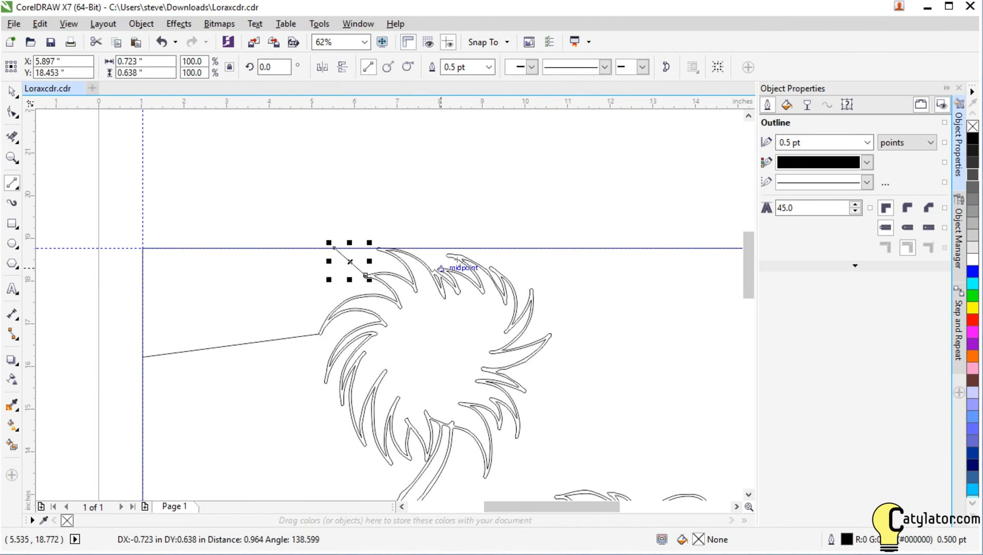
left_click_drag(446, 254, 446, 248)
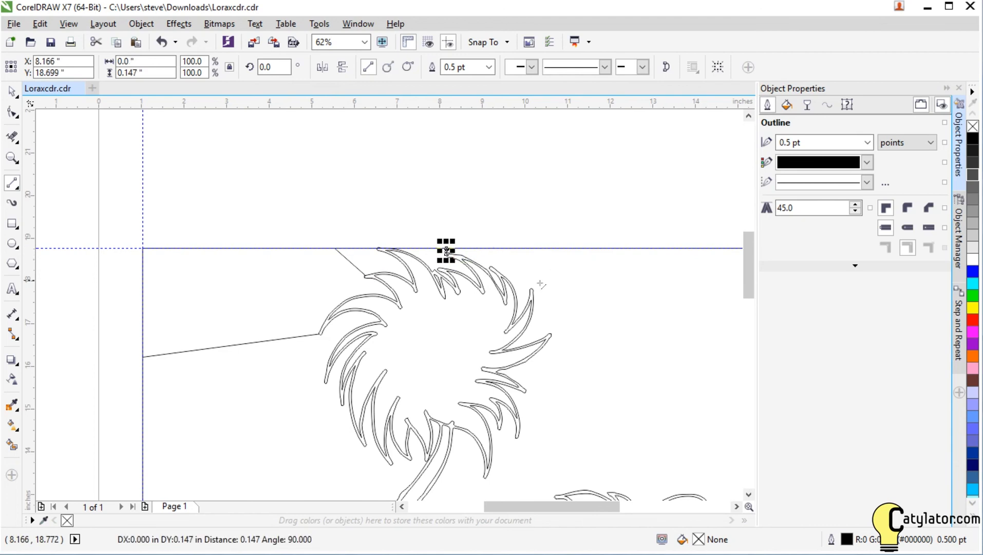
left_click_drag(531, 289, 564, 249)
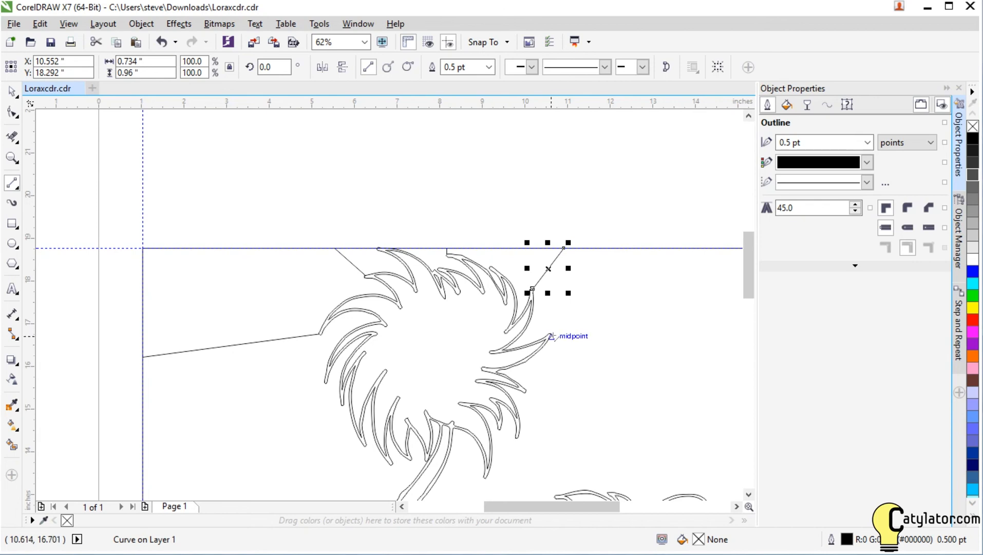
left_click_drag(549, 335, 632, 248)
- Draw lines to the top of the small tree's foliage from the rightmost strut's end on the frame and the tall tree's lower-right frond
left_click_drag(748, 259, 747, 276)
left_click_drag(632, 157, 611, 401)
left_click_drag(518, 351, 610, 401)
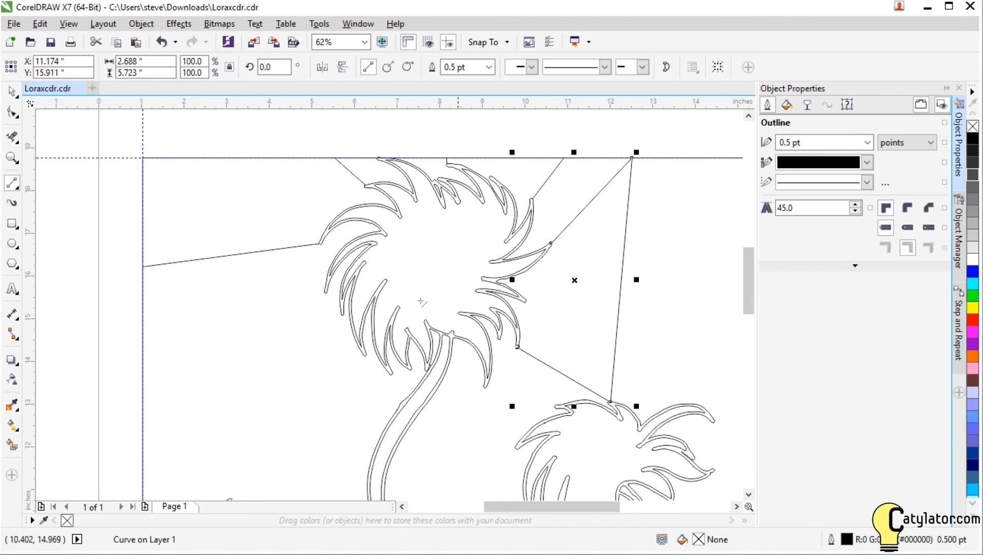